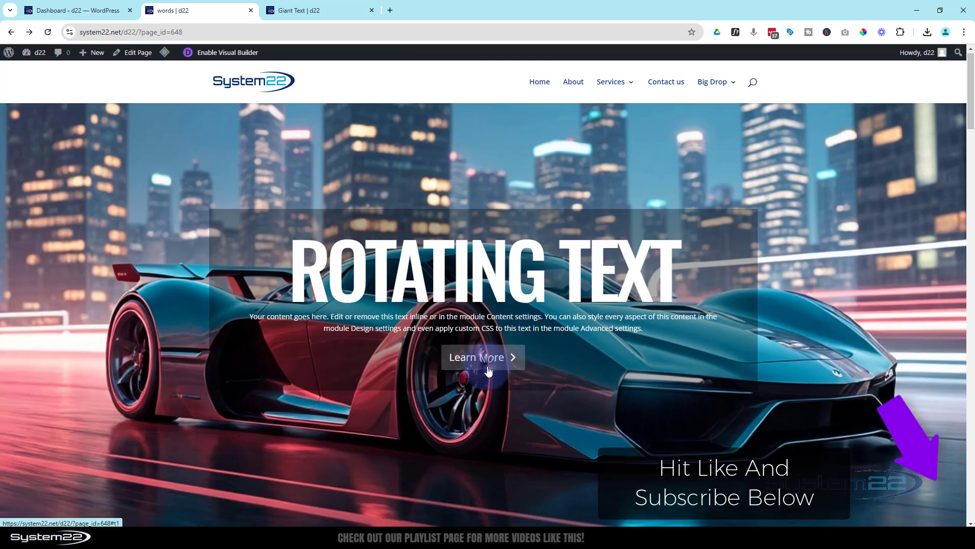
Step: Examine the giant words that rotate on scroll and the image-filled word on the words page
left_click(488, 365)
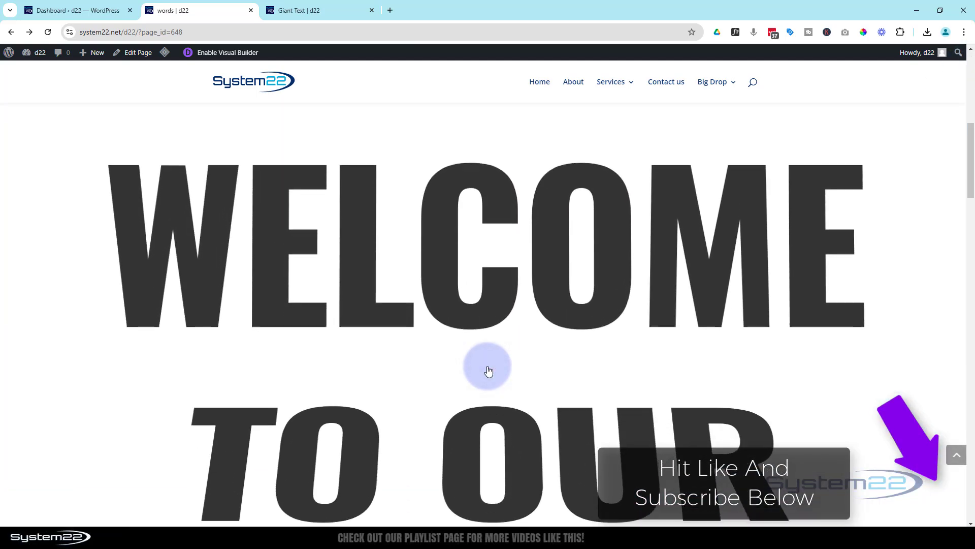
scroll(488, 370, "down", 6)
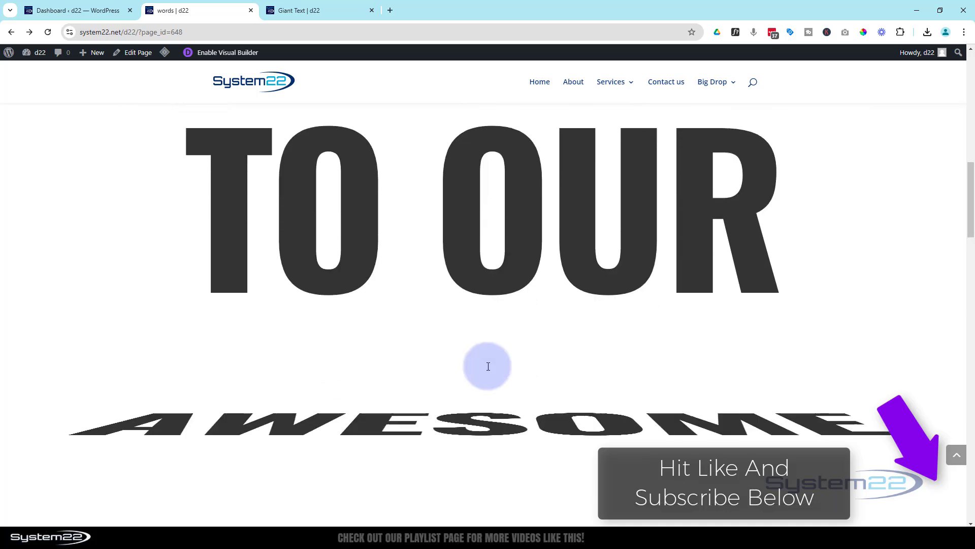
scroll(488, 369, "down", 8)
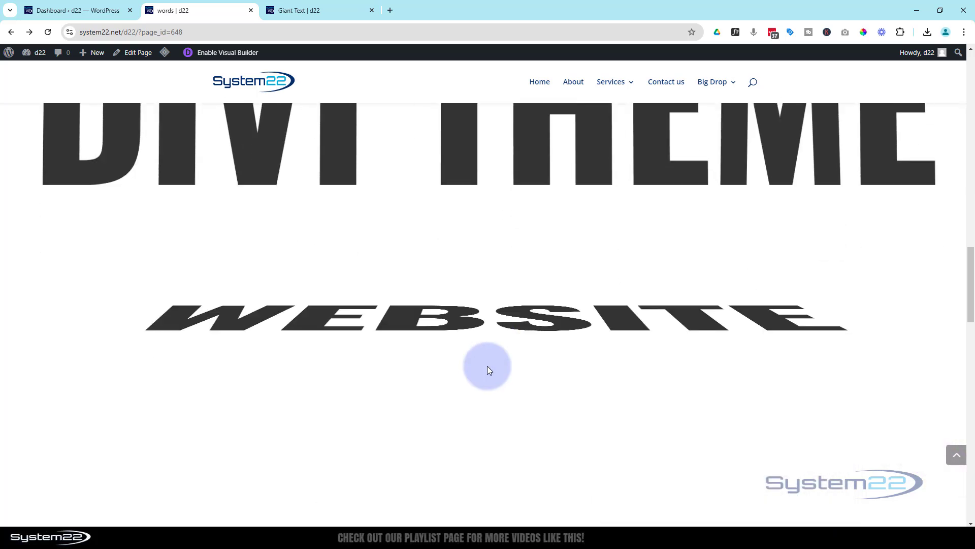
scroll(487, 367, "down", 7)
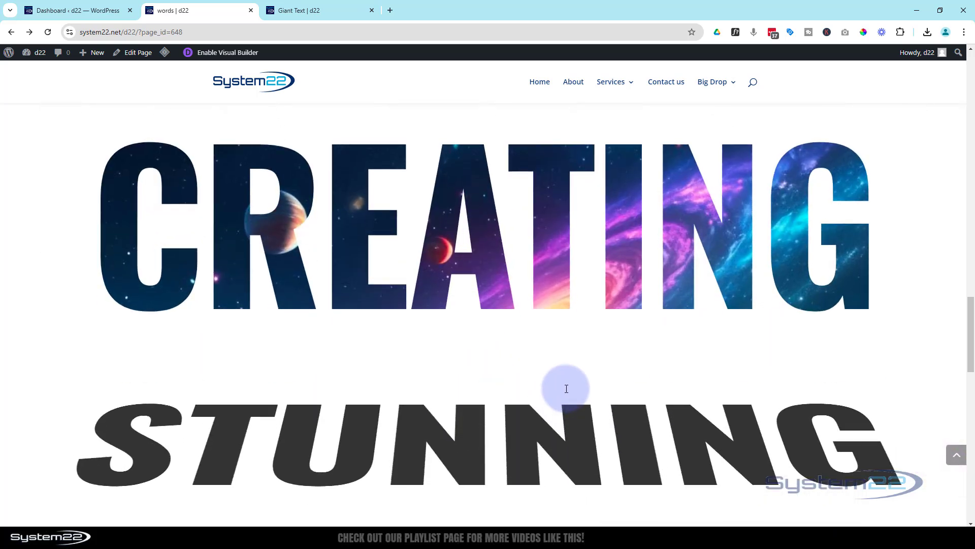
scroll(566, 388, "up", 5)
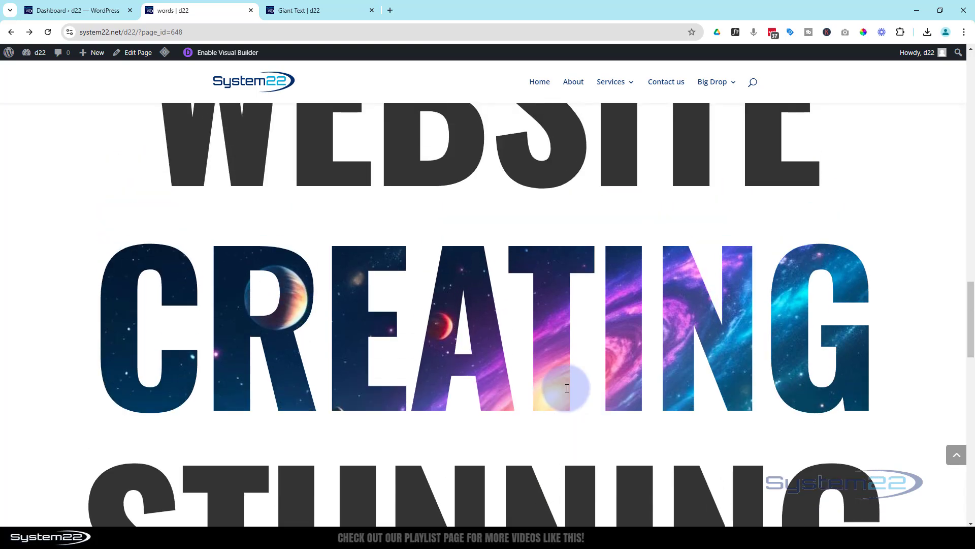
scroll(567, 388, "down", 7)
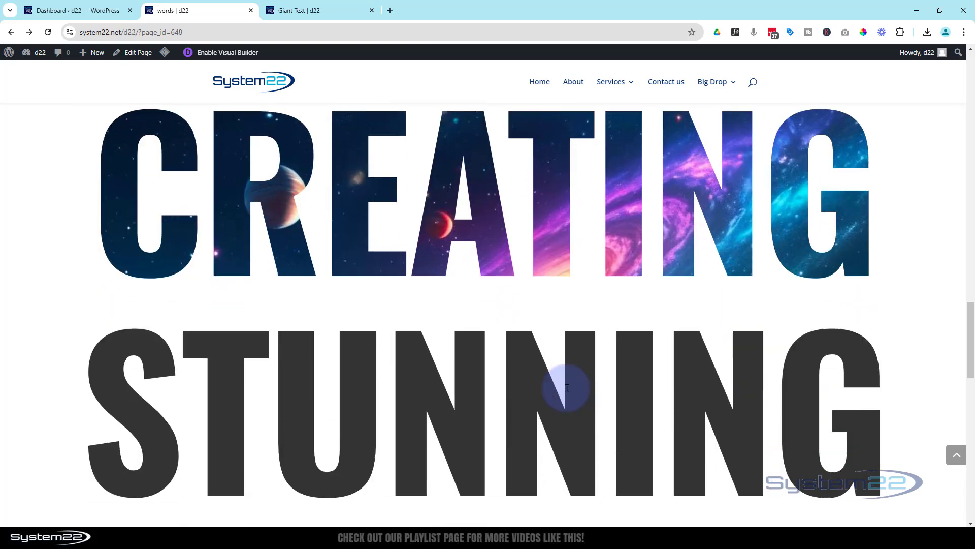
scroll(567, 388, "down", 3)
scroll(567, 388, "up", 5)
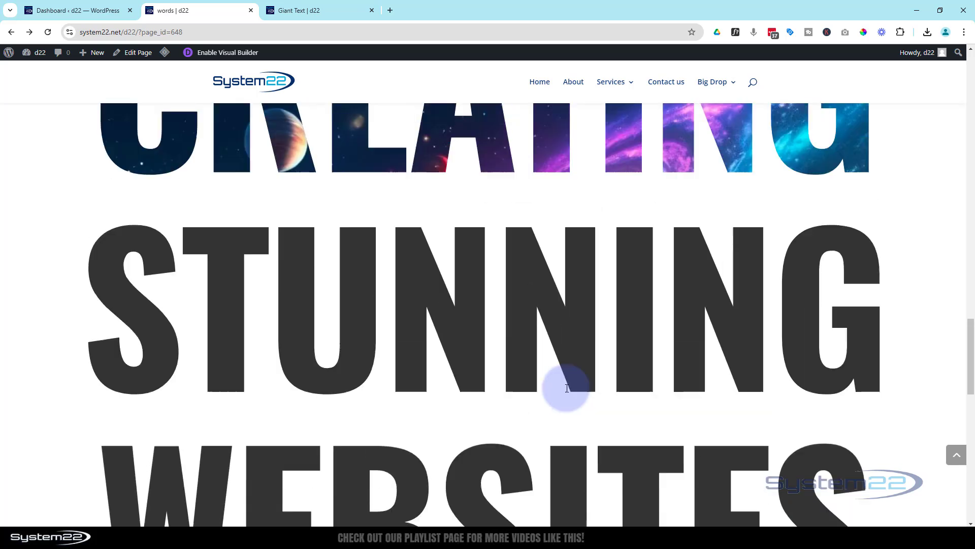
scroll(566, 389, "up", 8)
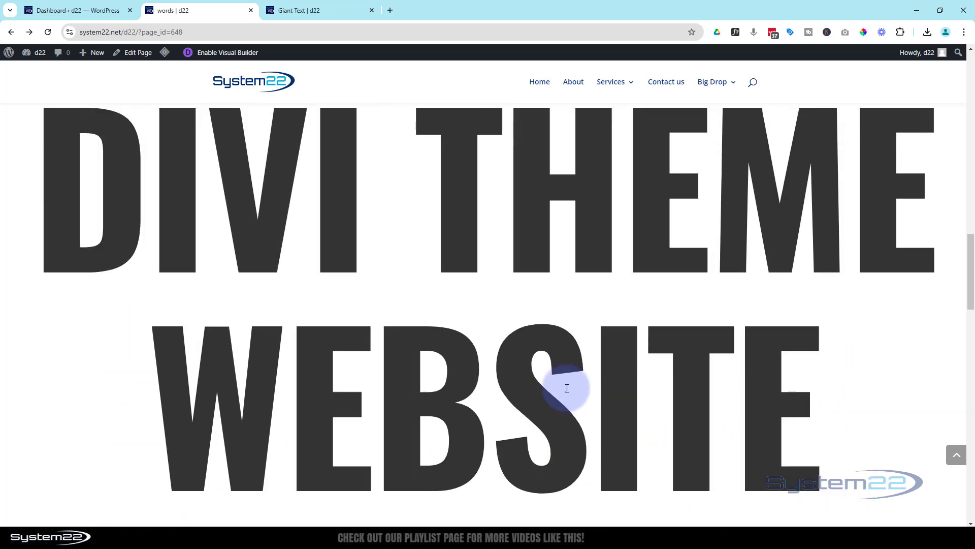
scroll(567, 388, "down", 7)
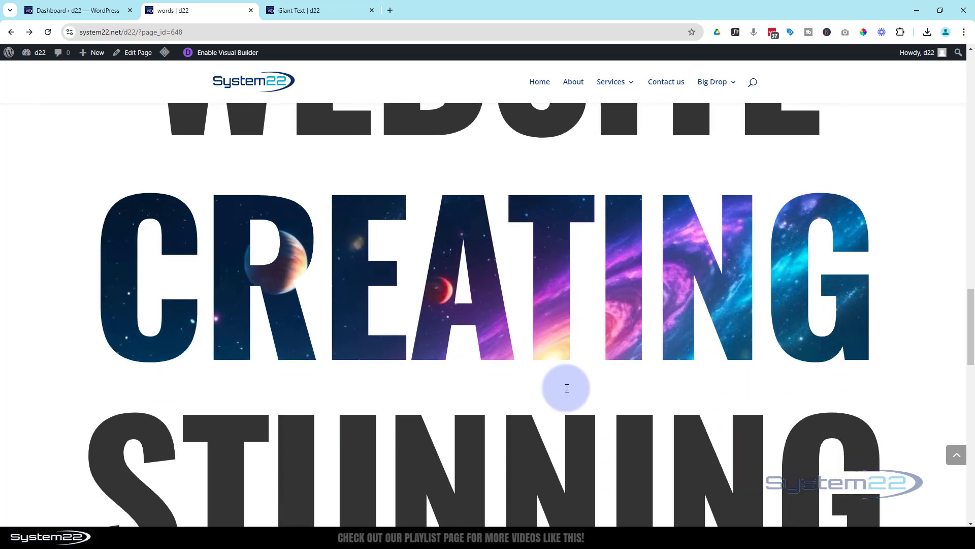
Step: Go to the Giant Text page and preview its giant rotating words below the hero section
left_click(317, 13)
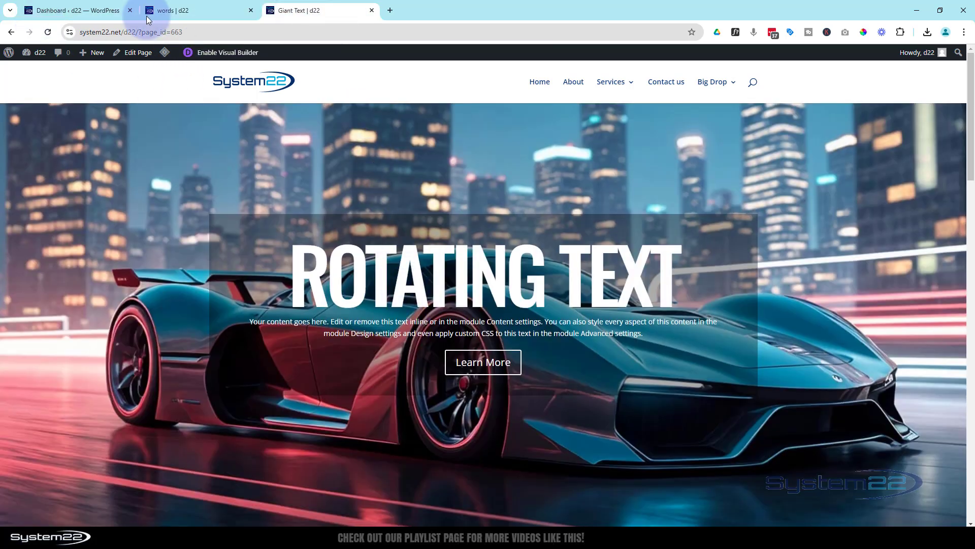
left_click(498, 359)
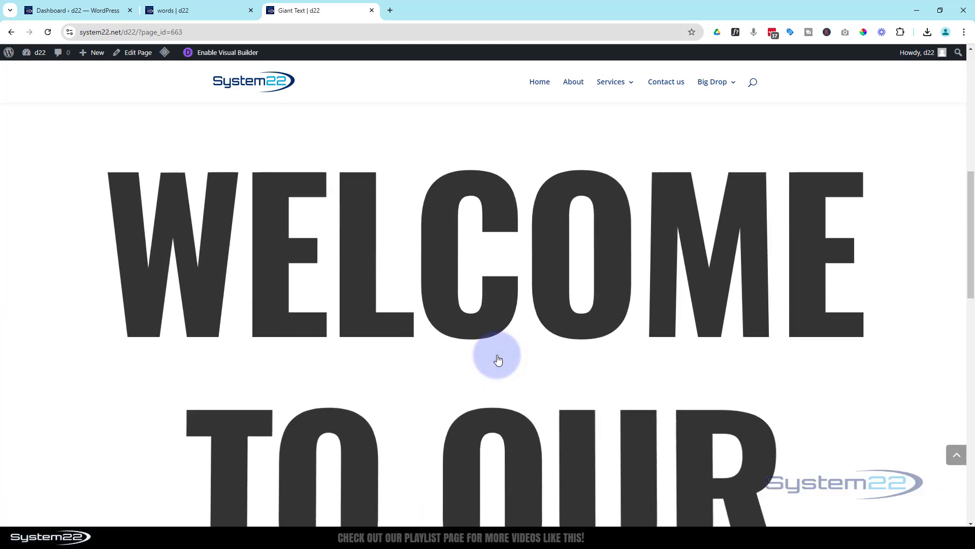
scroll(498, 358, "down", 5)
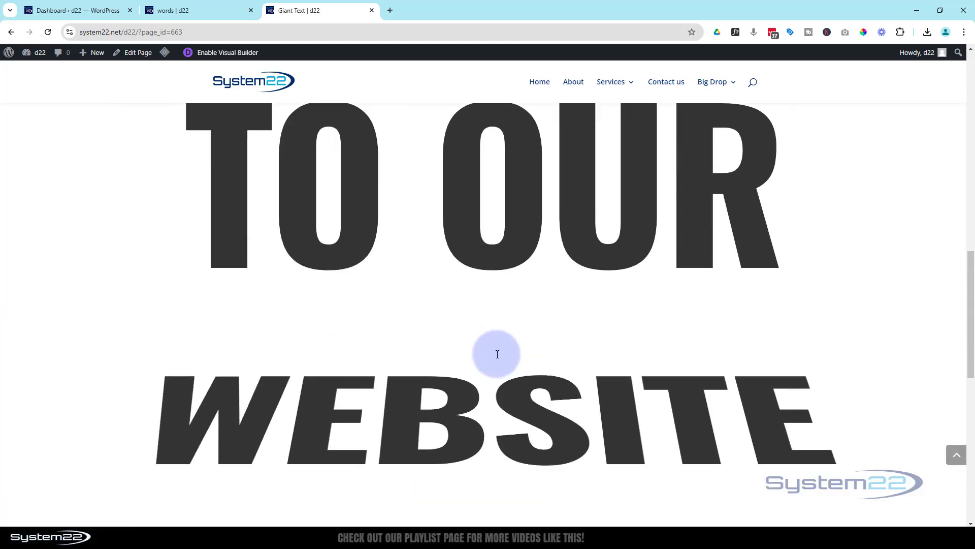
scroll(497, 354, "down", 6)
scroll(497, 355, "down", 3)
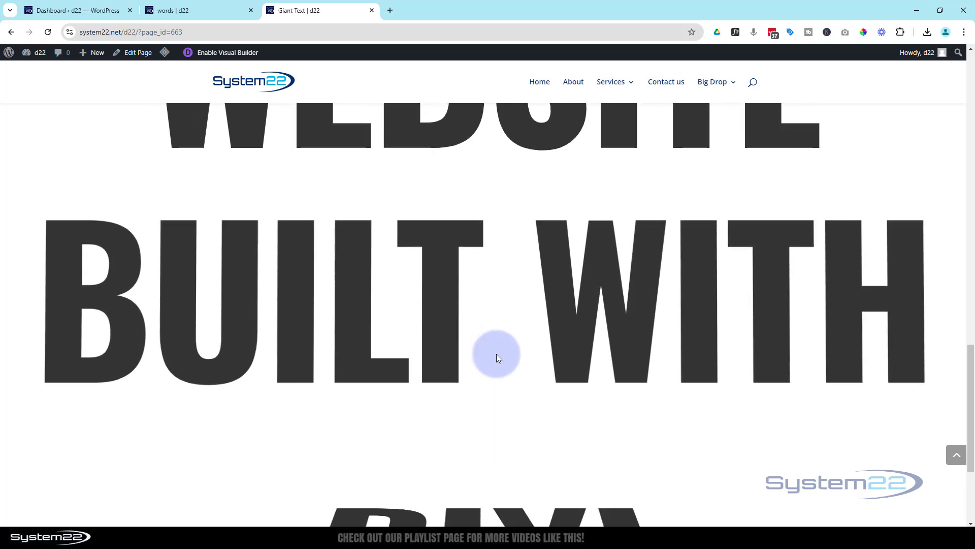
scroll(498, 354, "up", 9)
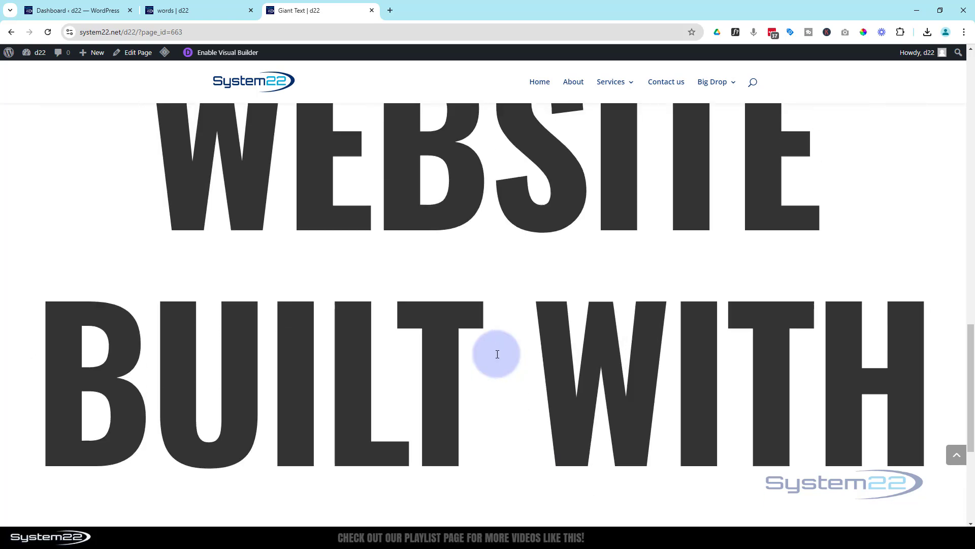
Step: Enable the visual builder on the Giant Text page and duplicate the "TO OUR" row
scroll(497, 354, "up", 2)
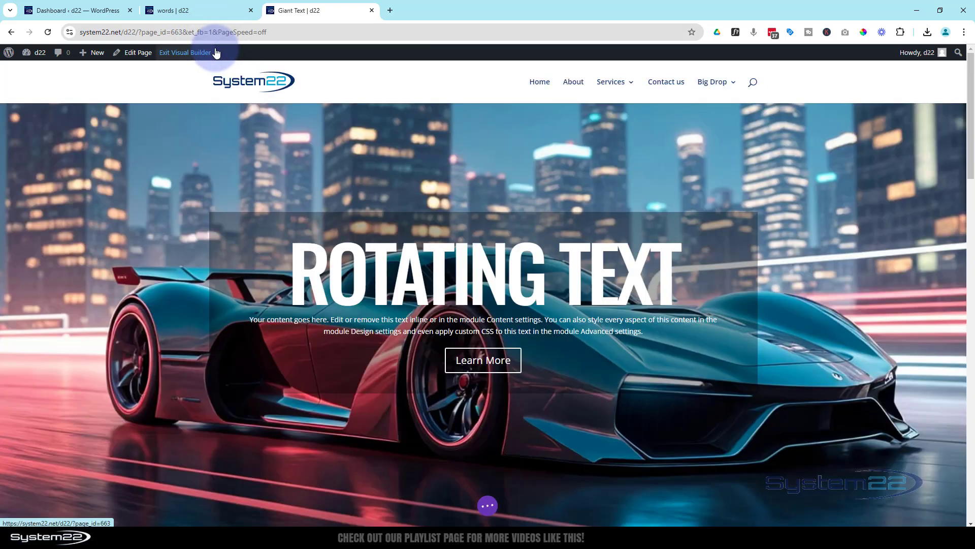
scroll(269, 168, "down", 8)
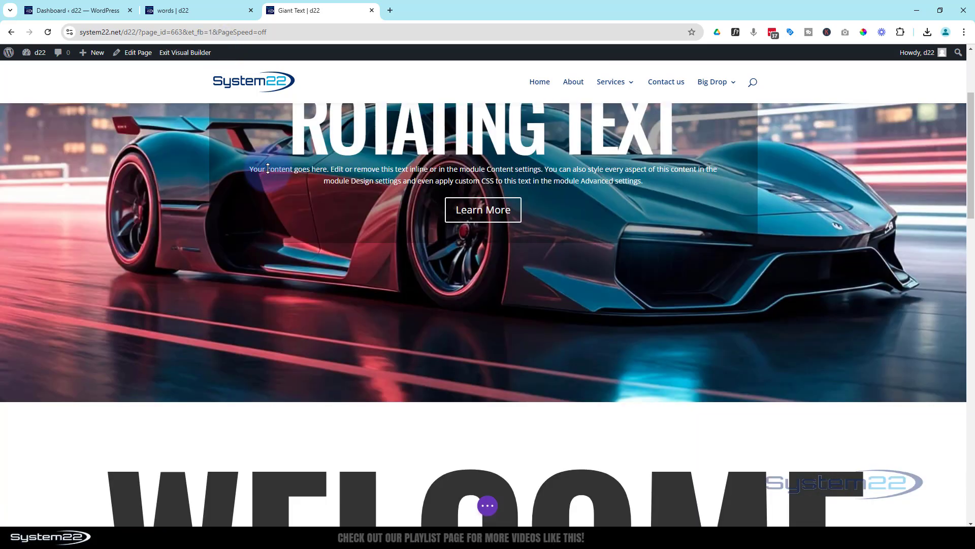
scroll(269, 169, "down", 2)
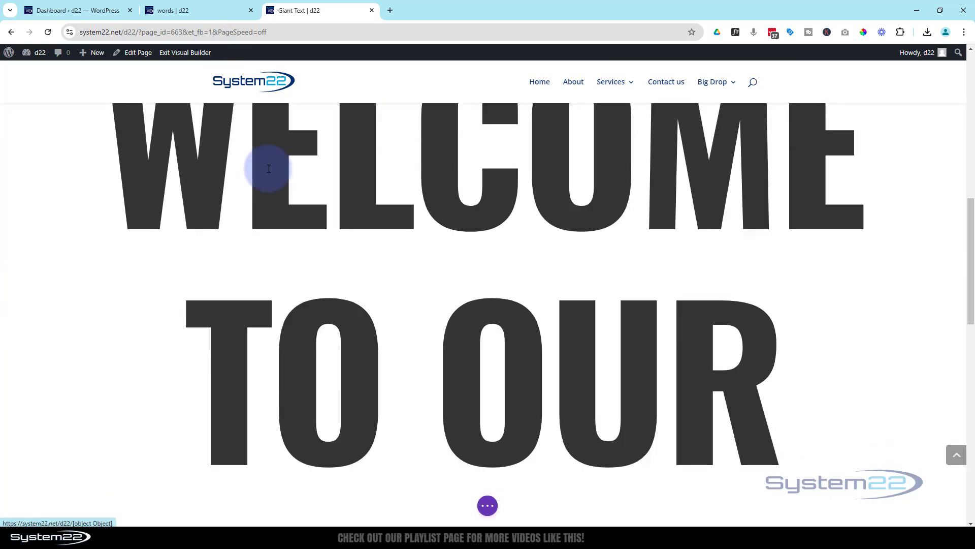
scroll(269, 169, "down", 3)
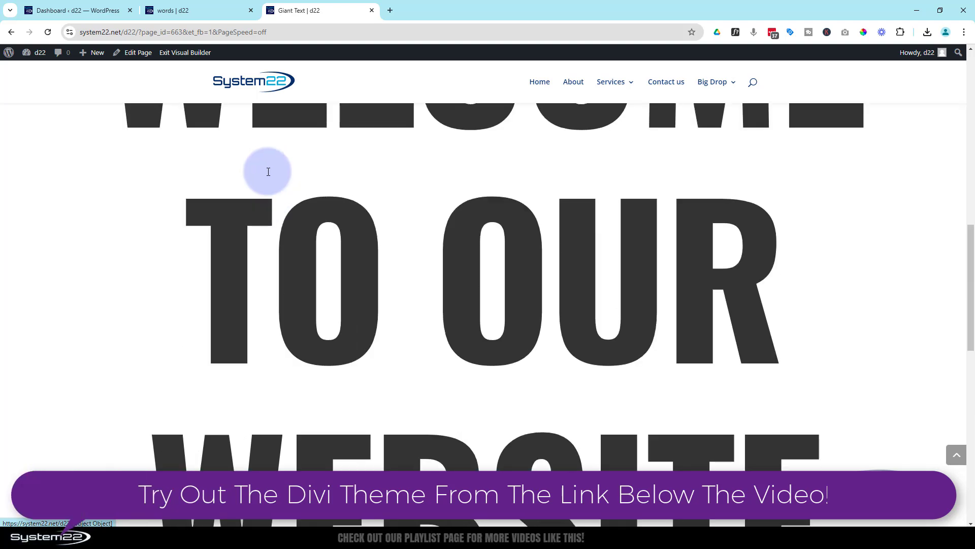
scroll(274, 283, "down", 3)
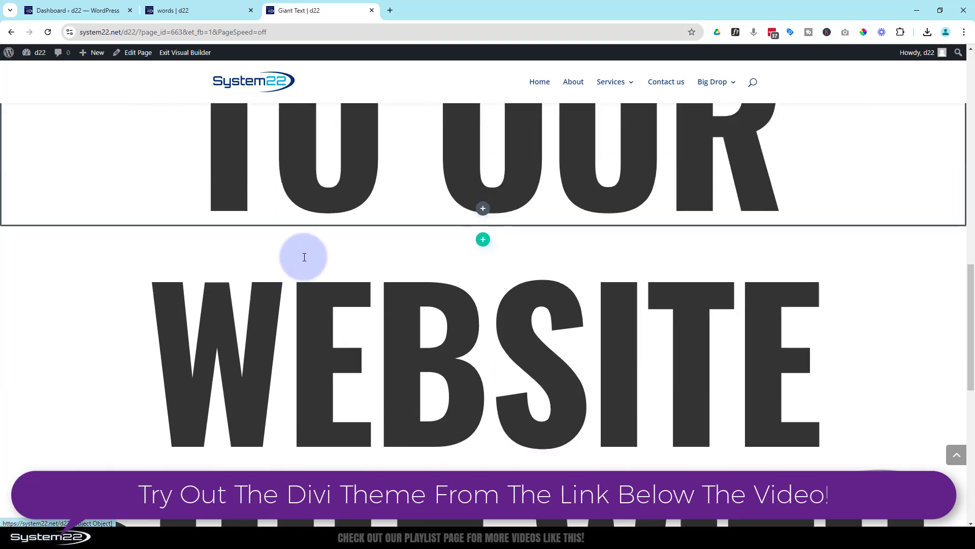
scroll(397, 284, "up", 5)
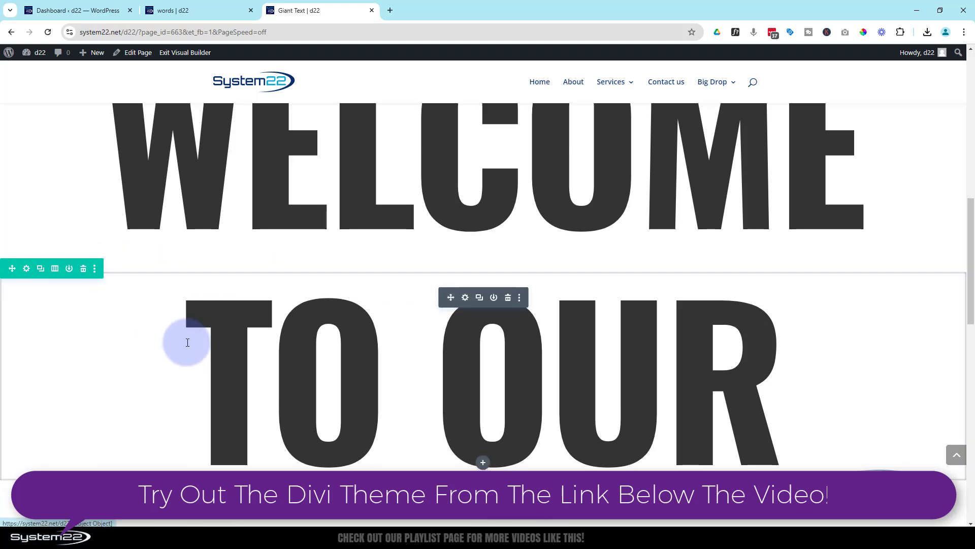
left_click(45, 269)
scroll(202, 299, "down", 3)
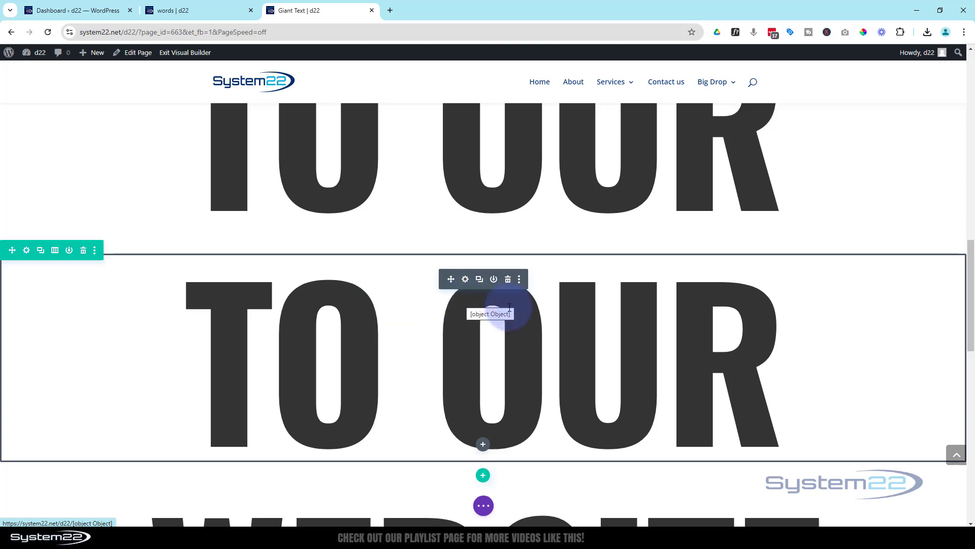
Step: Delete the text module in the duplicated "TO OUR" row and insert a new Text module there
left_click(508, 280)
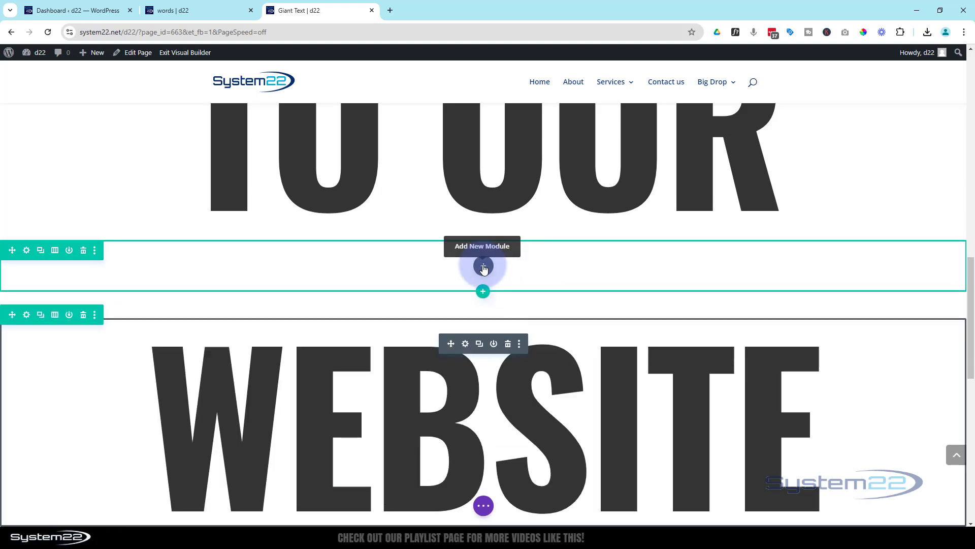
left_click(483, 267)
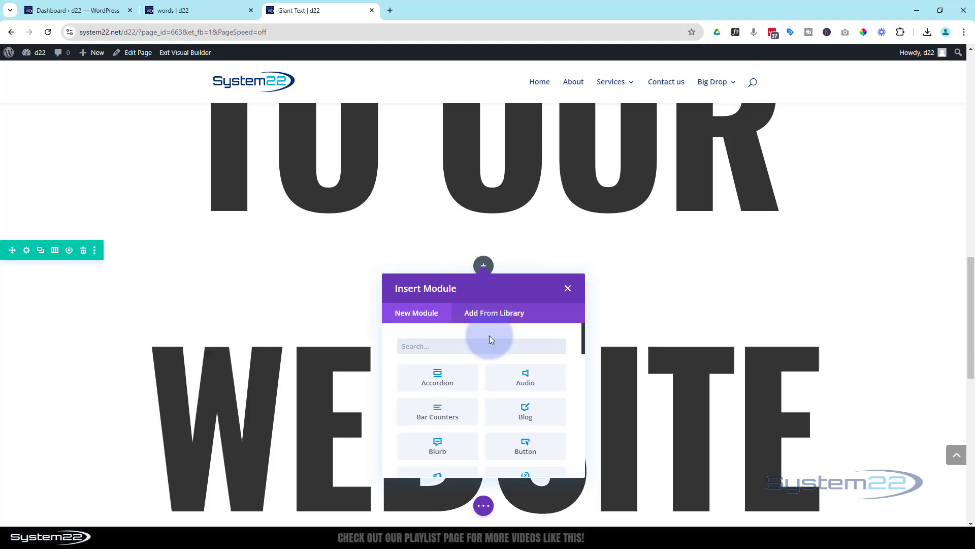
scroll(493, 377, "down", 7)
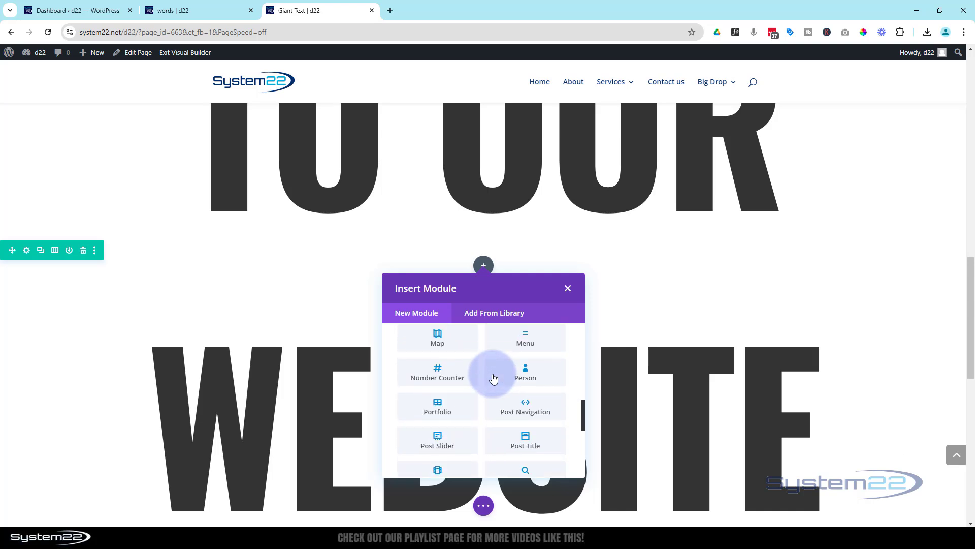
scroll(493, 377, "down", 5)
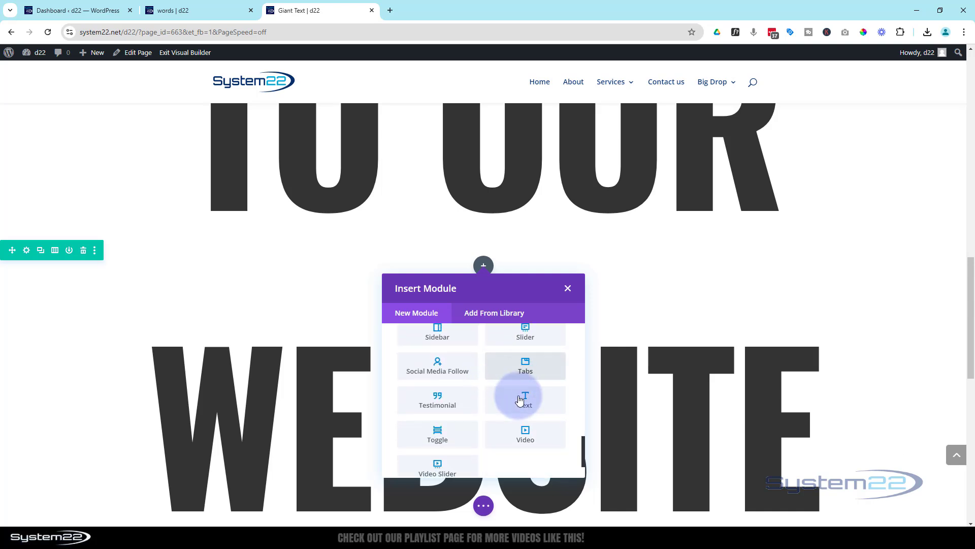
left_click(519, 402)
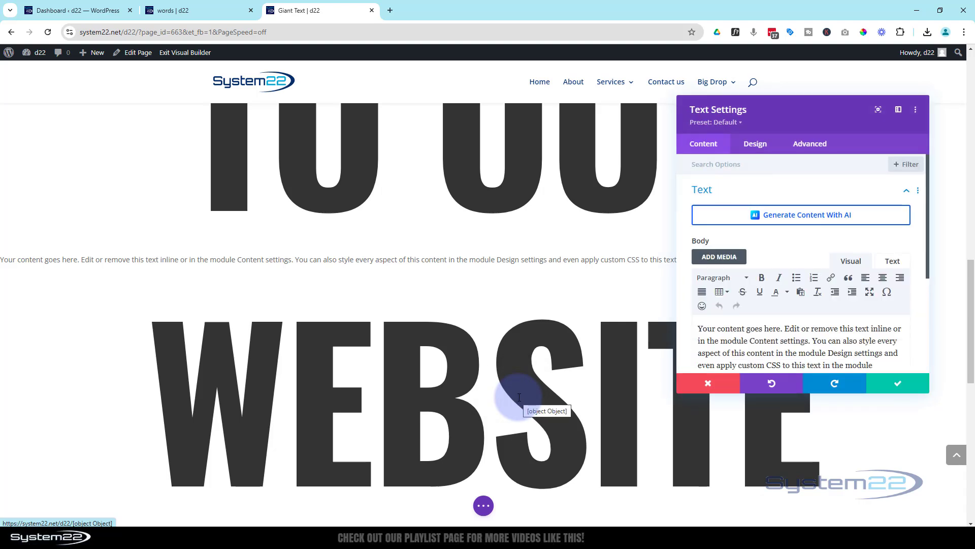
Step: Replace the new text module's placeholder body text with "awesome"
scroll(781, 284, "down", 2)
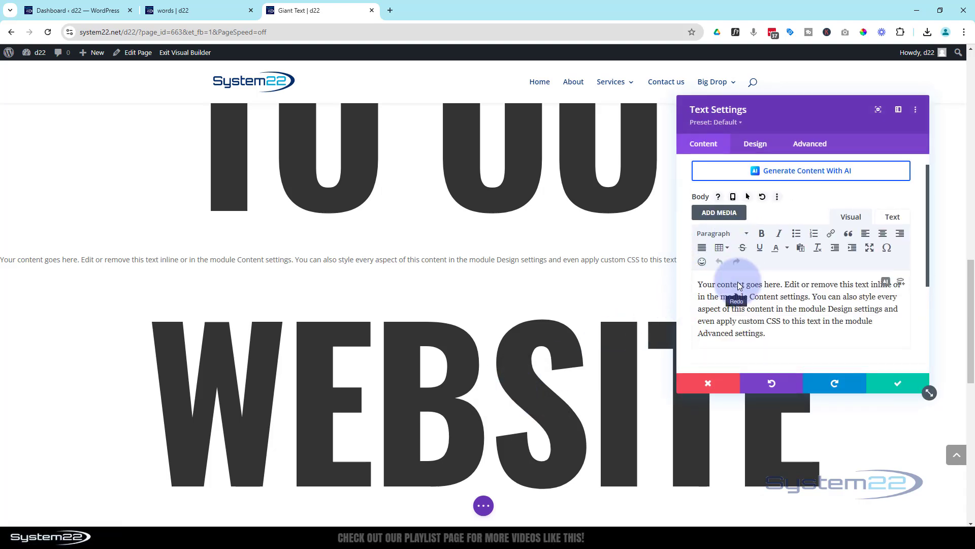
triple_click(771, 282)
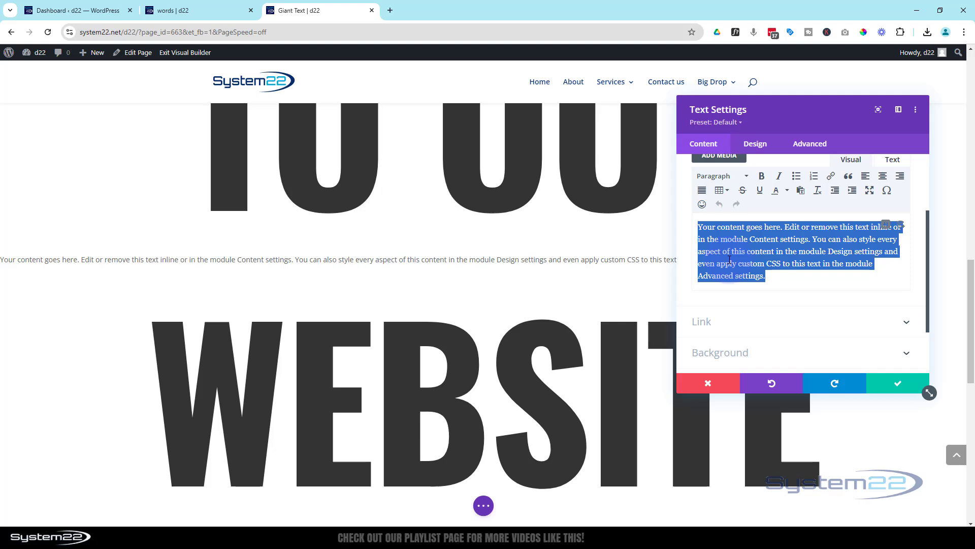
type("awesome")
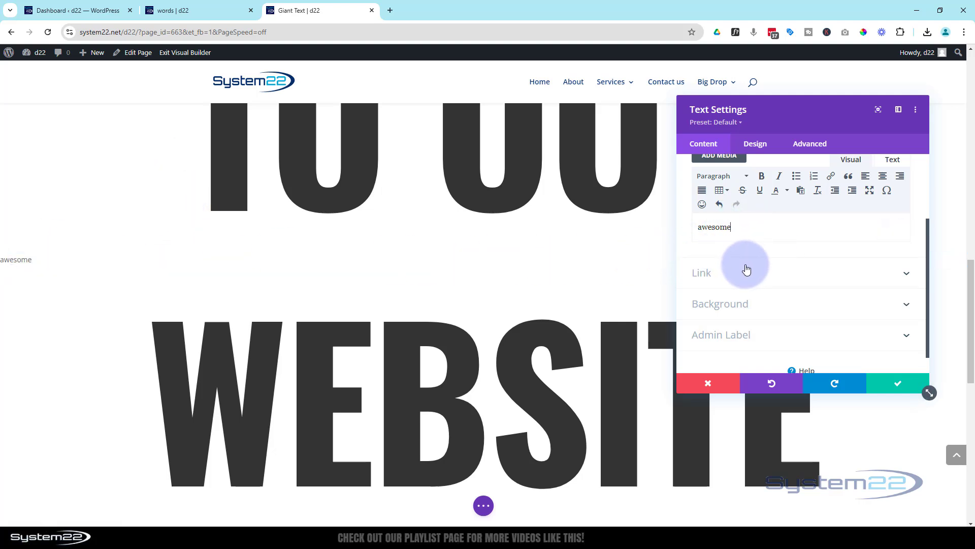
scroll(746, 269, "up", 1)
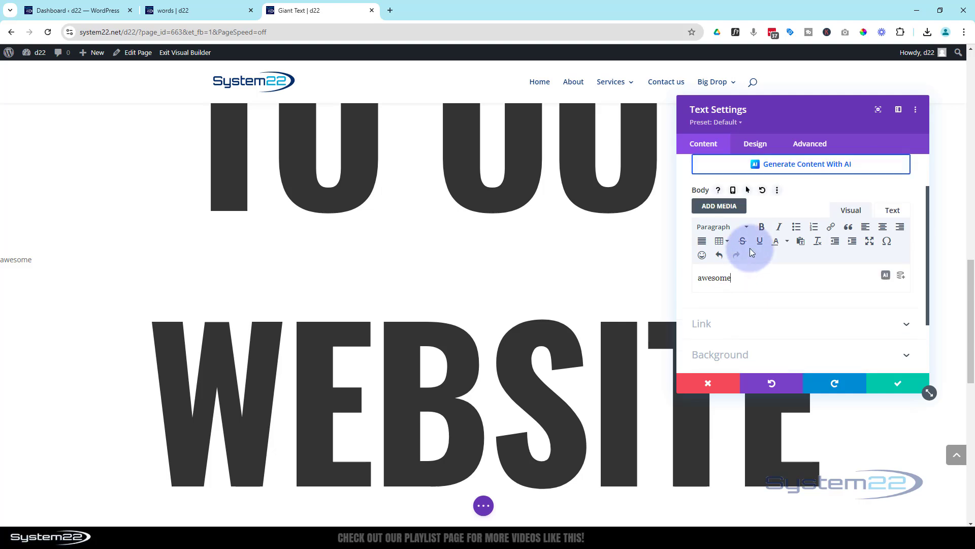
Step: Set the text font of the "awesome" module to Oswald in its design settings
left_click(759, 153)
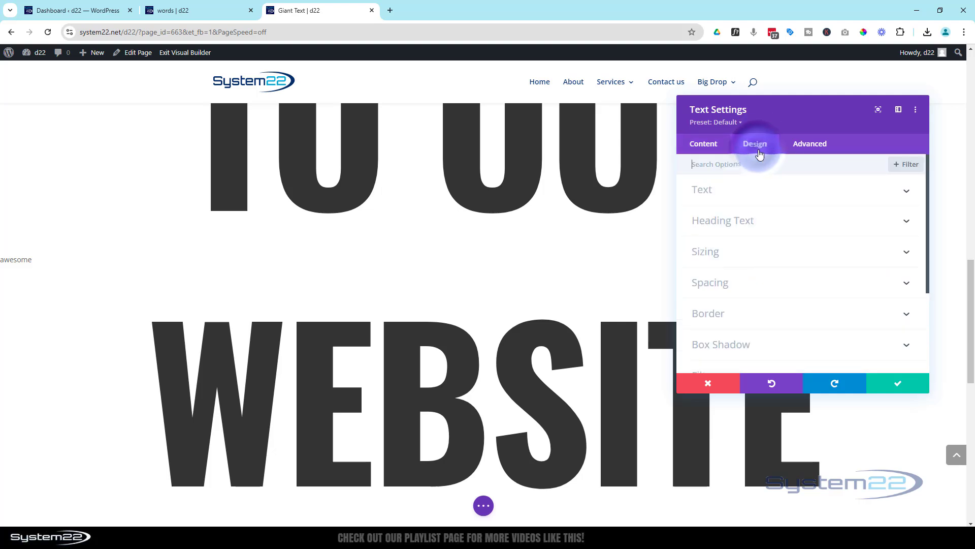
left_click(789, 199)
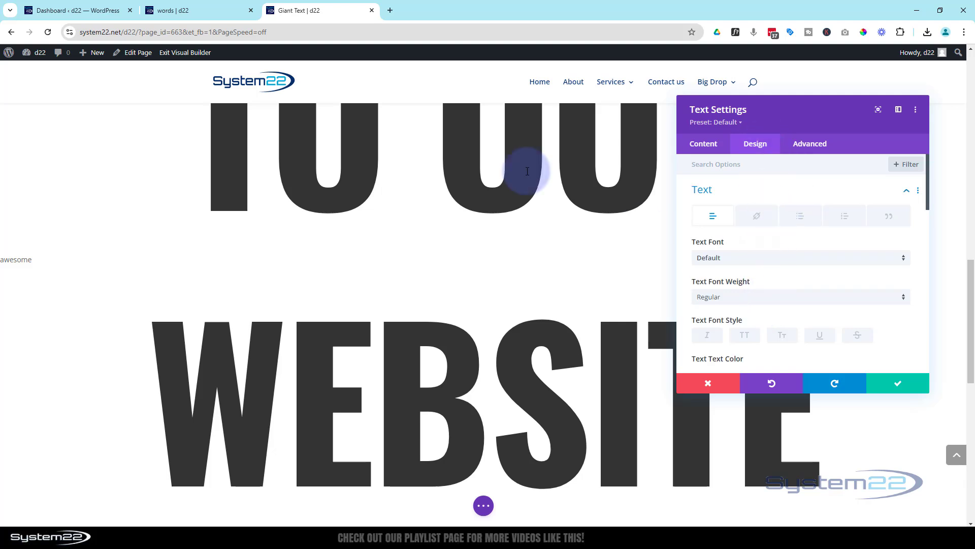
left_click(745, 258)
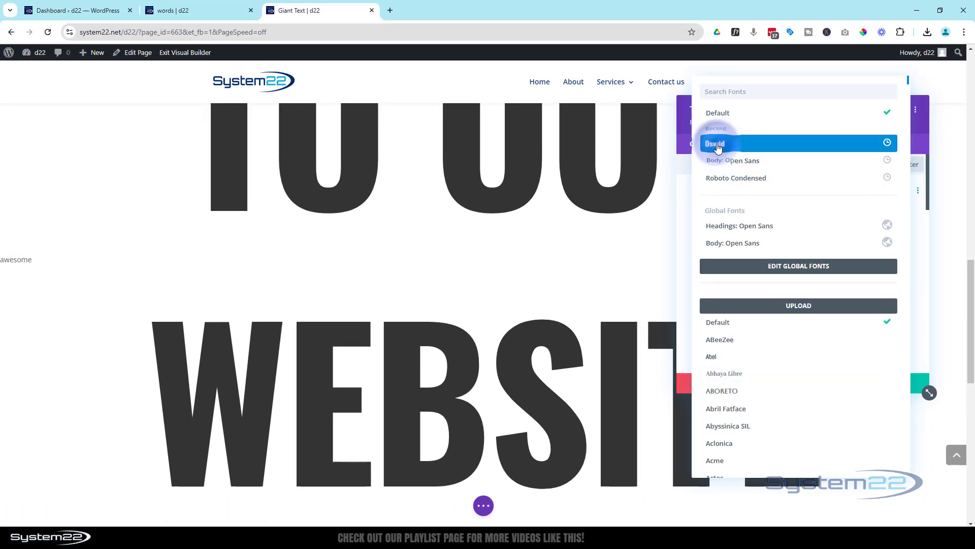
left_click(718, 146)
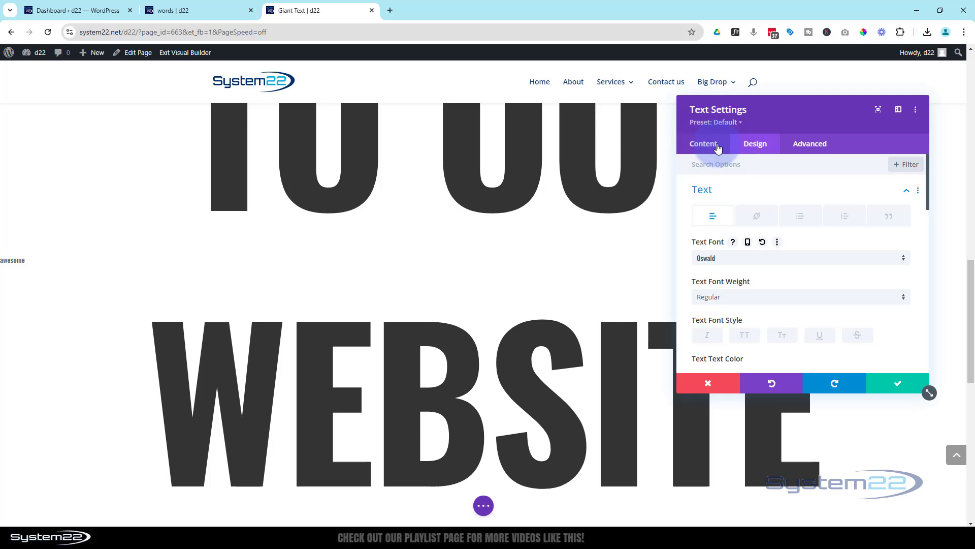
scroll(772, 254, "down", 1)
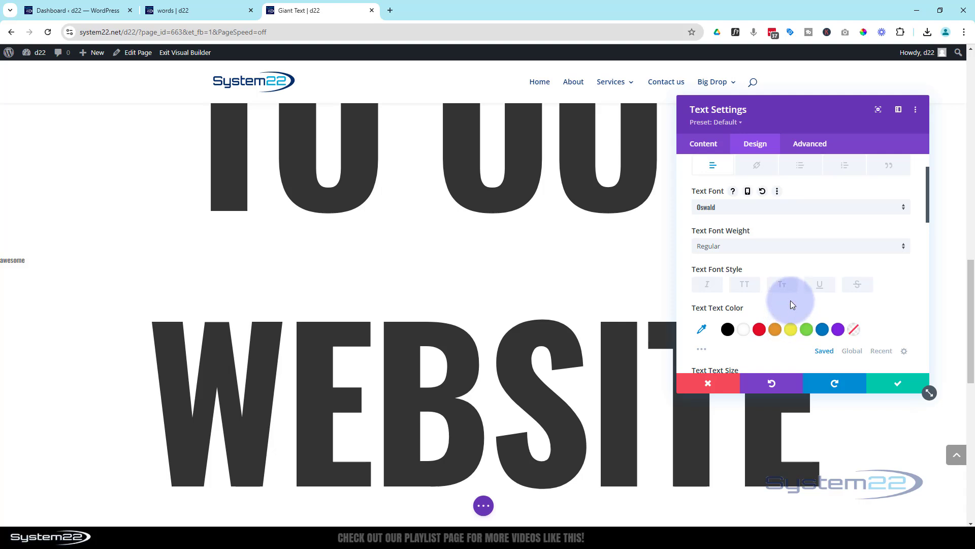
Step: Center-align the "awesome" text and style it with Bold font weight and all-uppercase letters
scroll(790, 304, "down", 5)
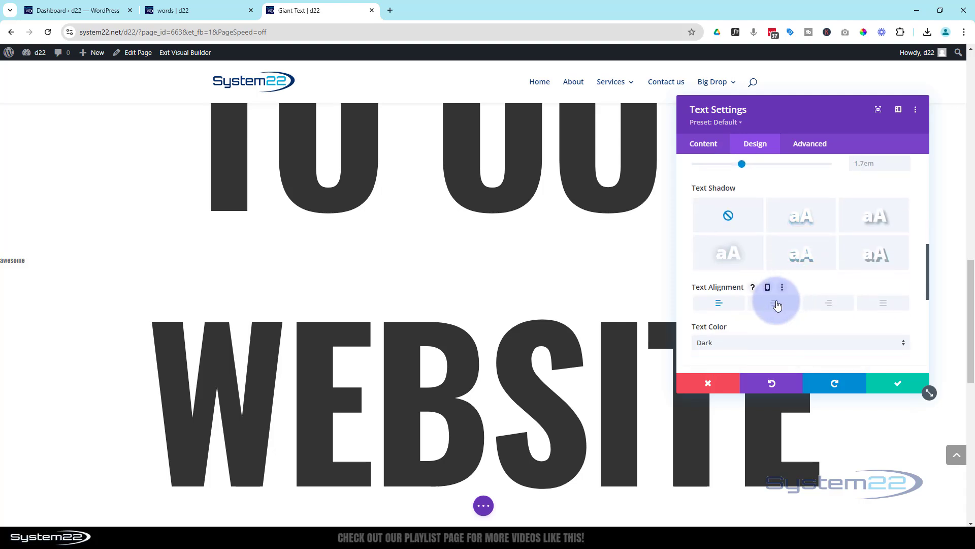
left_click(776, 304)
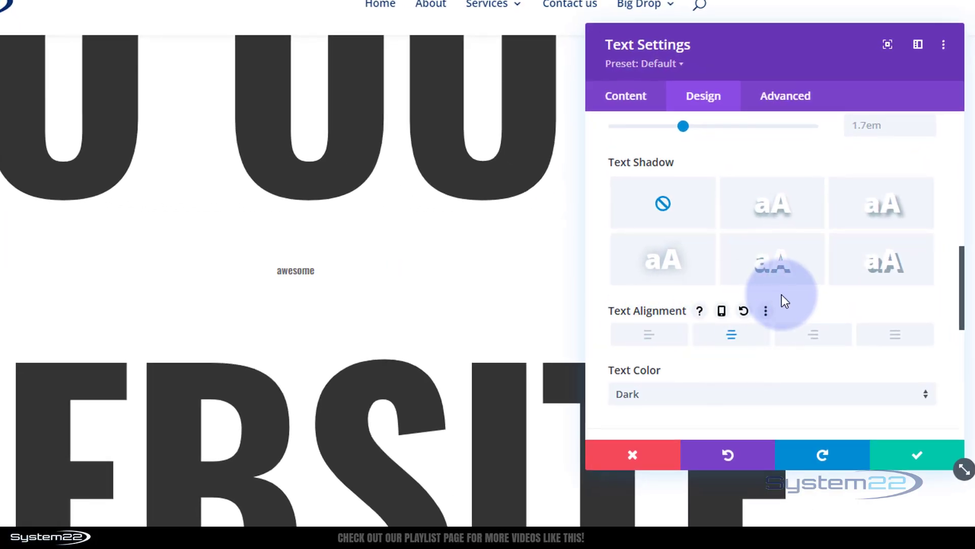
scroll(816, 277, "up", 2)
scroll(783, 300, "up", 5)
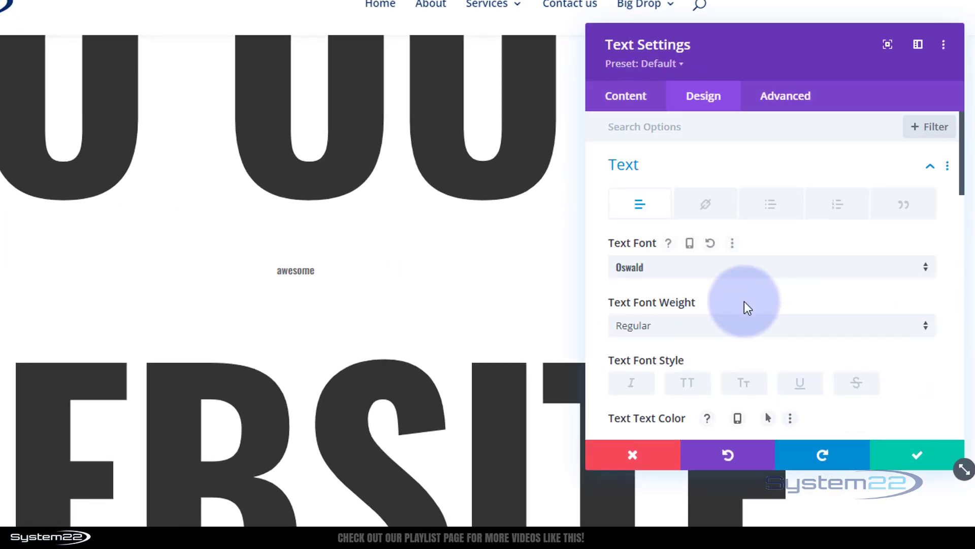
left_click(708, 329)
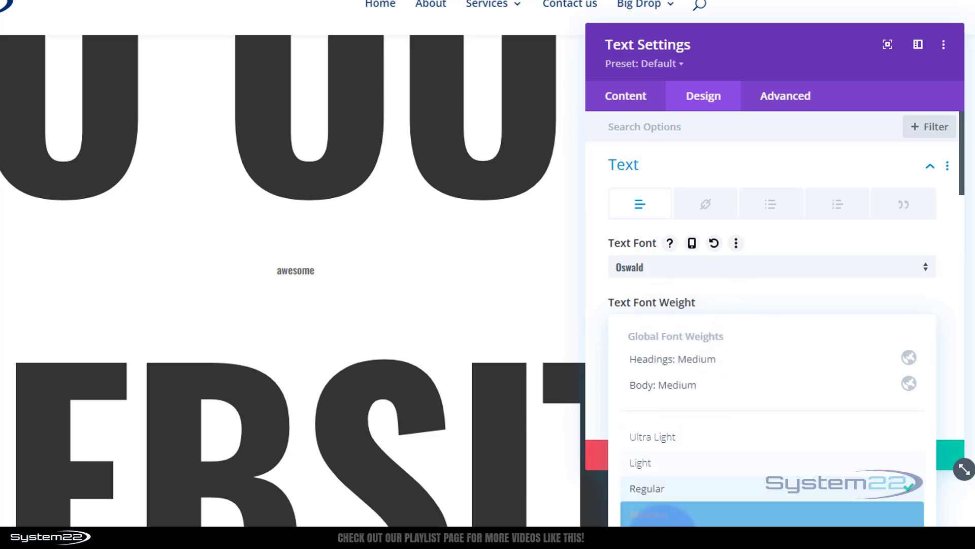
left_click(655, 540)
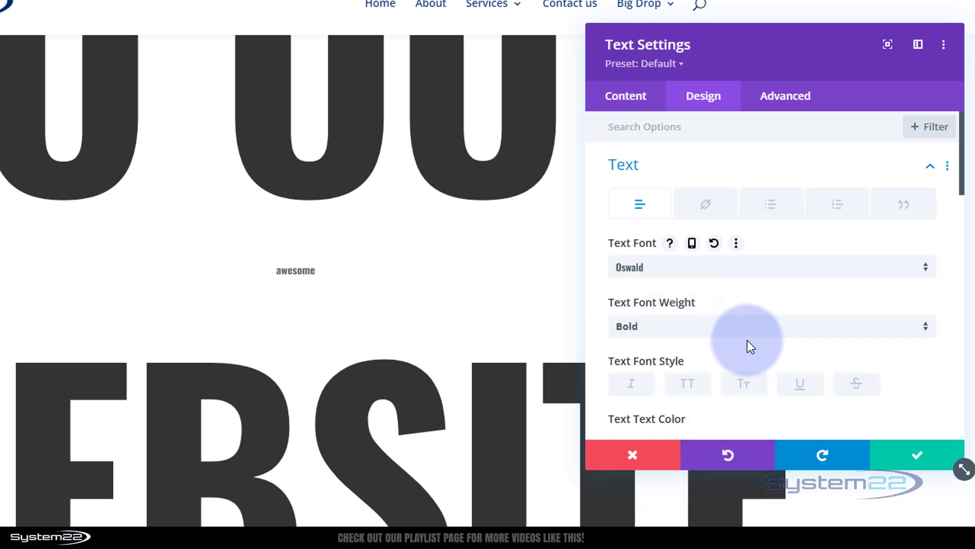
left_click(690, 387)
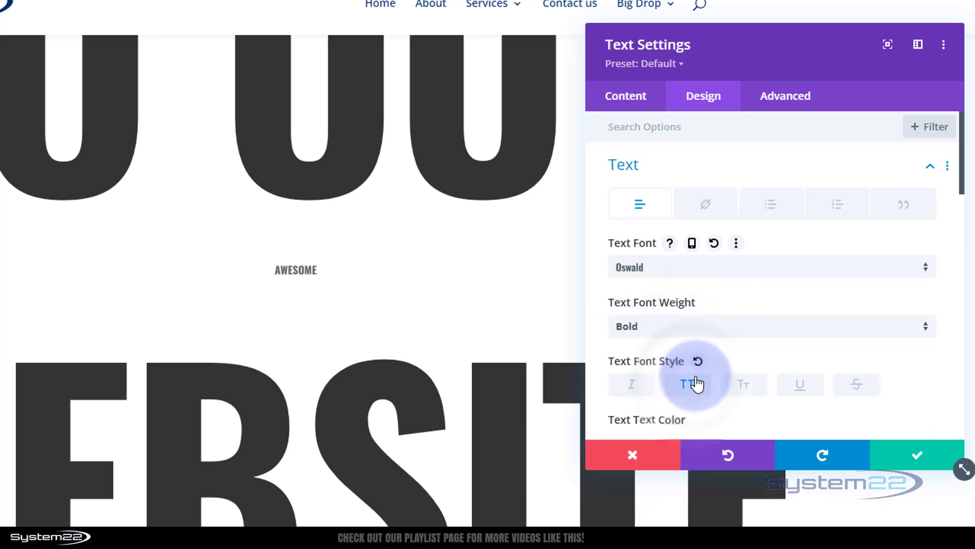
Step: Set the "awesome" text size to 400px and its color to black
scroll(696, 376, "down", 3)
scroll(697, 375, "down", 2)
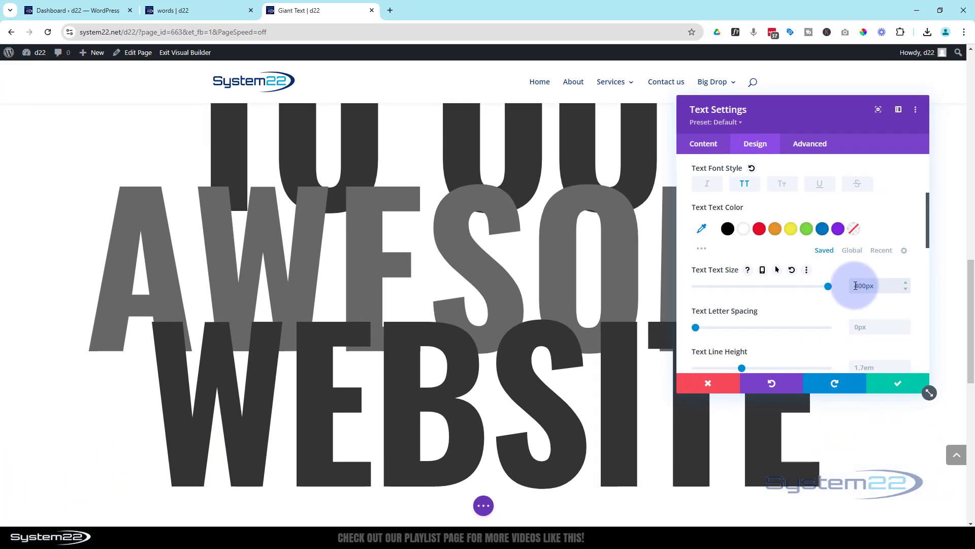
left_click(731, 232)
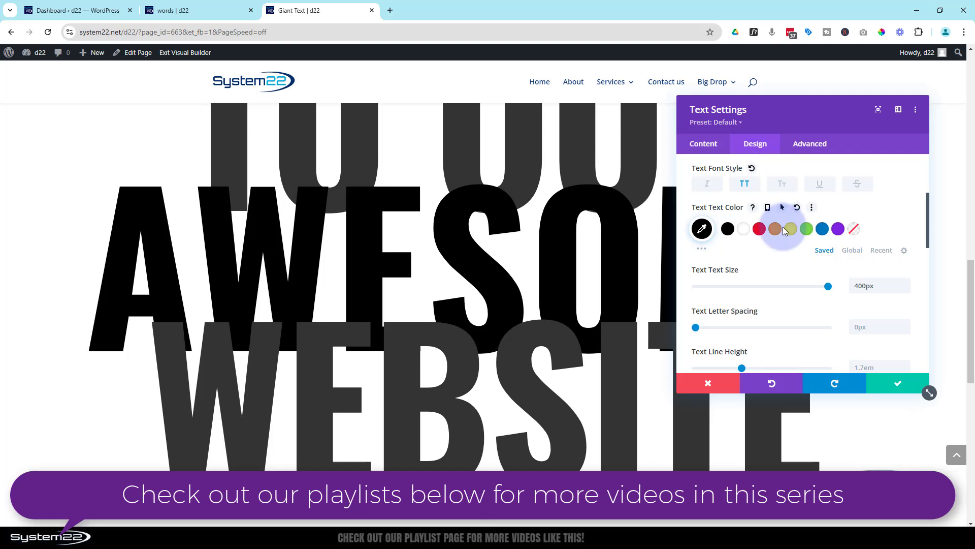
Step: Set linked top and bottom padding of 200px on the "awesome" text module and check its spacing against the neighboring rows
scroll(767, 222, "up", 2)
scroll(764, 218, "up", 2)
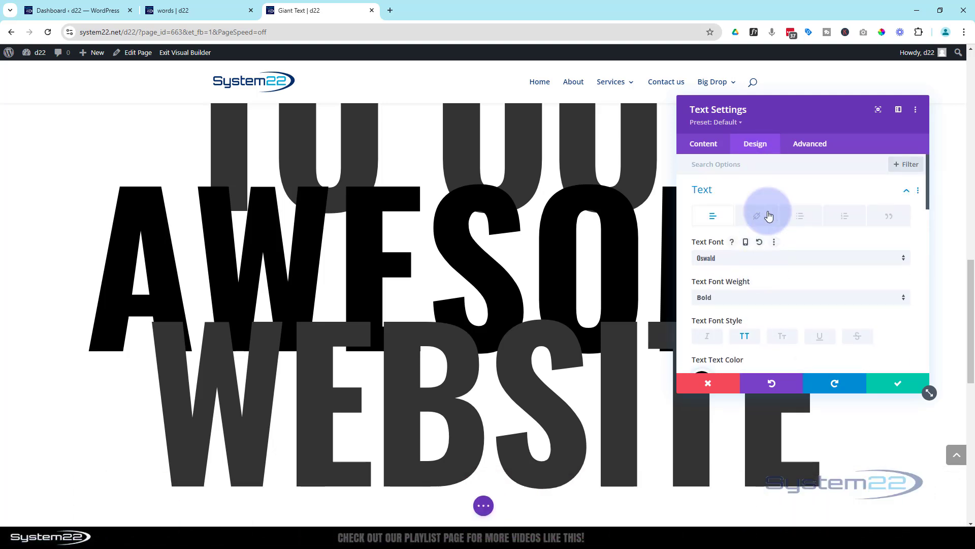
left_click(769, 192)
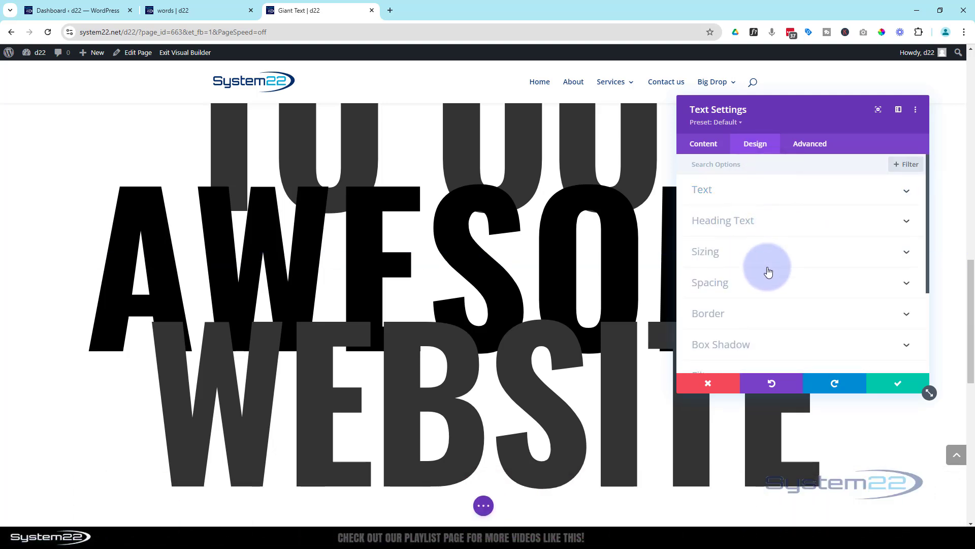
left_click(765, 287)
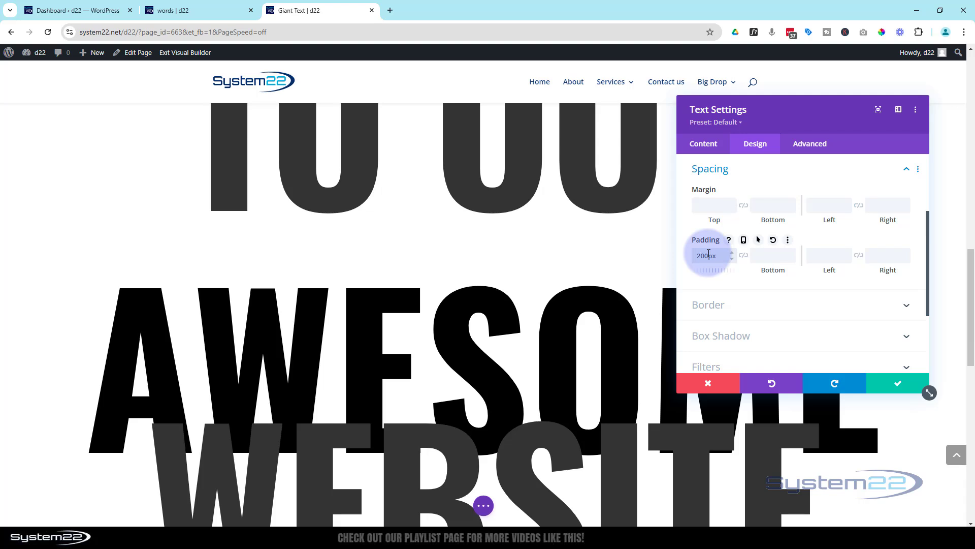
left_click(752, 258)
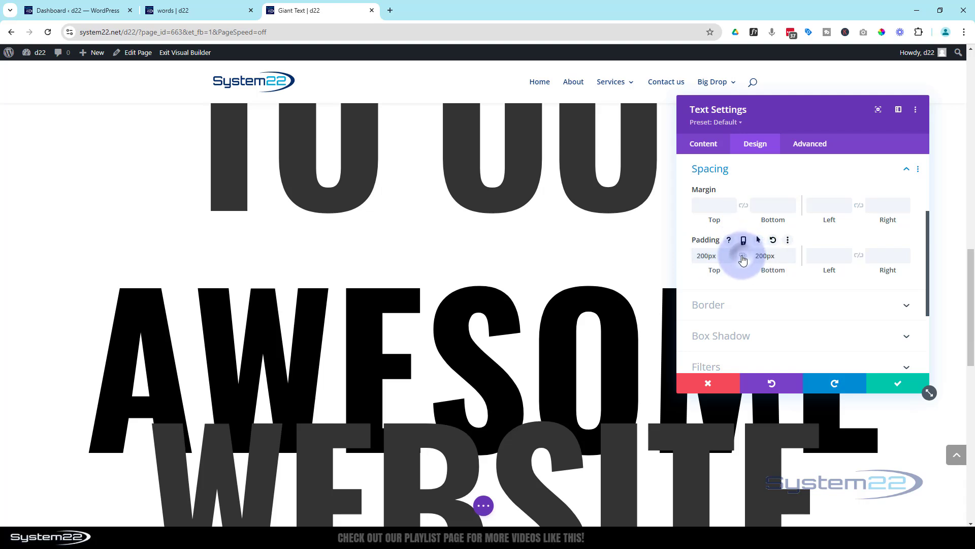
left_click(743, 256)
scroll(565, 237, "down", 5)
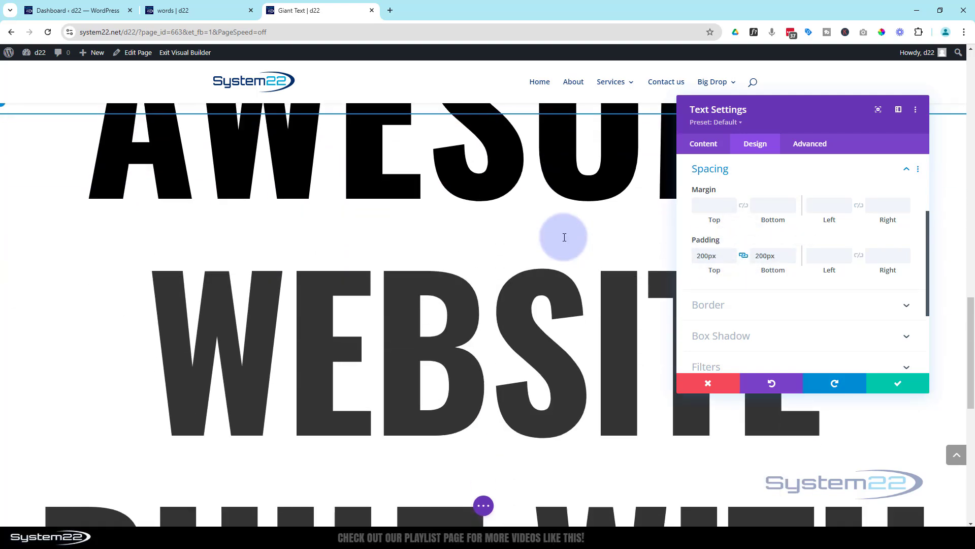
scroll(564, 237, "up", 9)
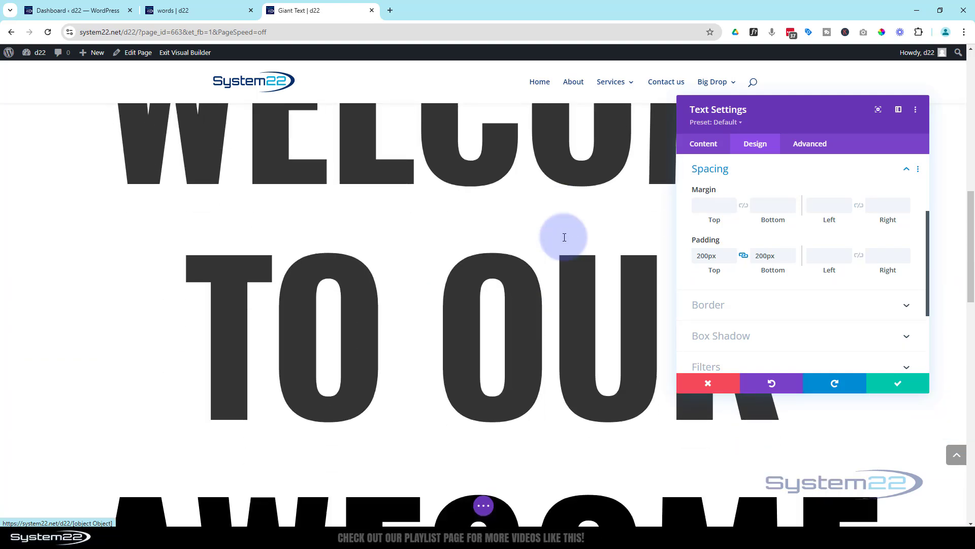
scroll(565, 237, "down", 5)
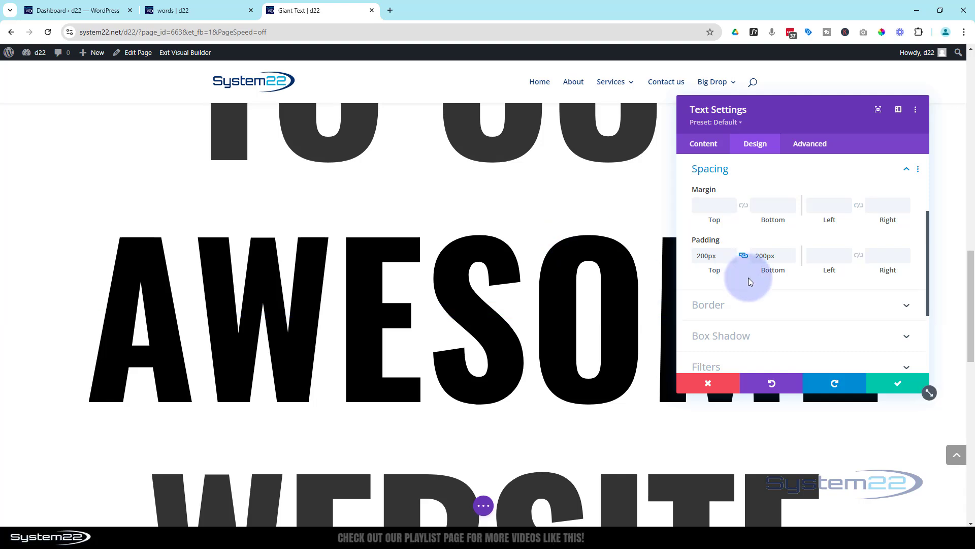
Step: Enable responsive values for the "awesome" text size and set the tablet size to 180px
scroll(748, 278, "up", 3)
left_click(751, 188)
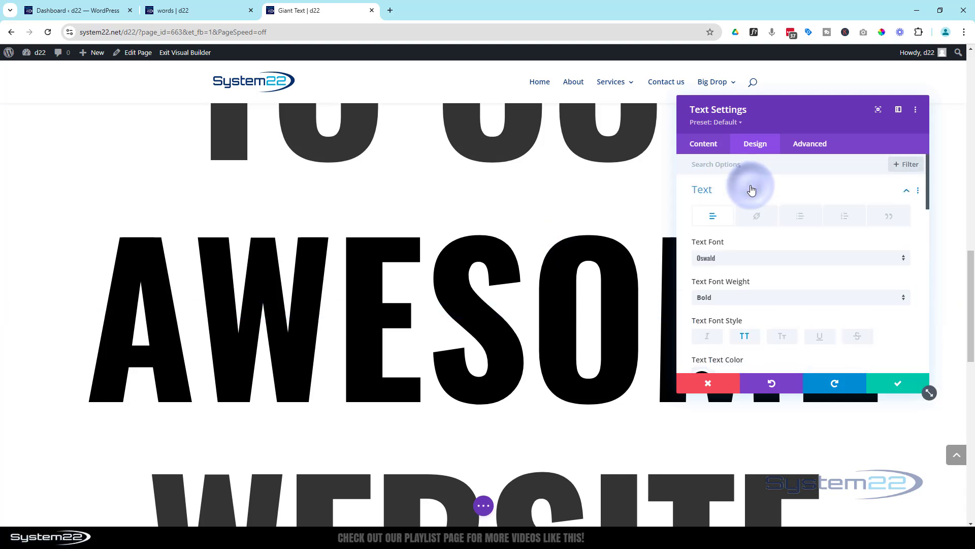
scroll(785, 219, "down", 2)
scroll(786, 224, "down", 3)
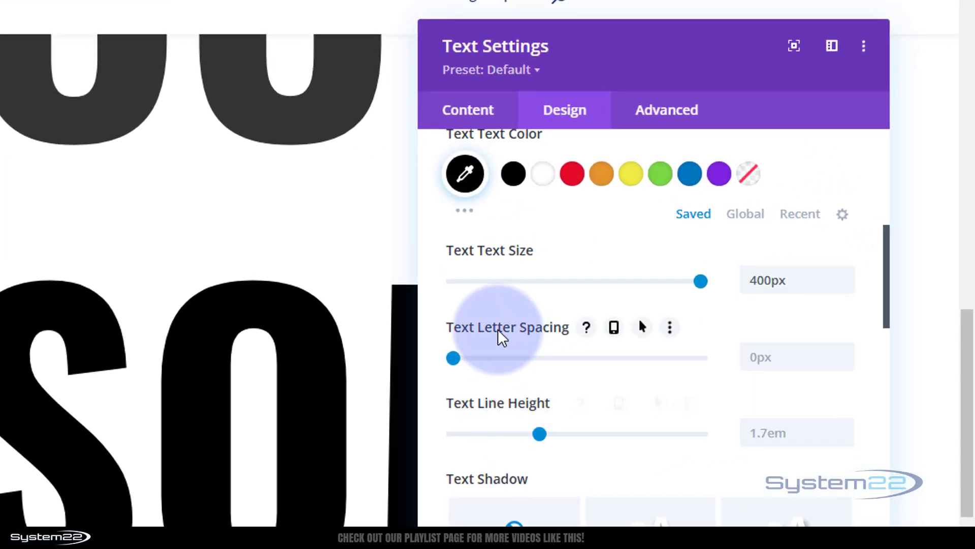
mouse_move(459, 261)
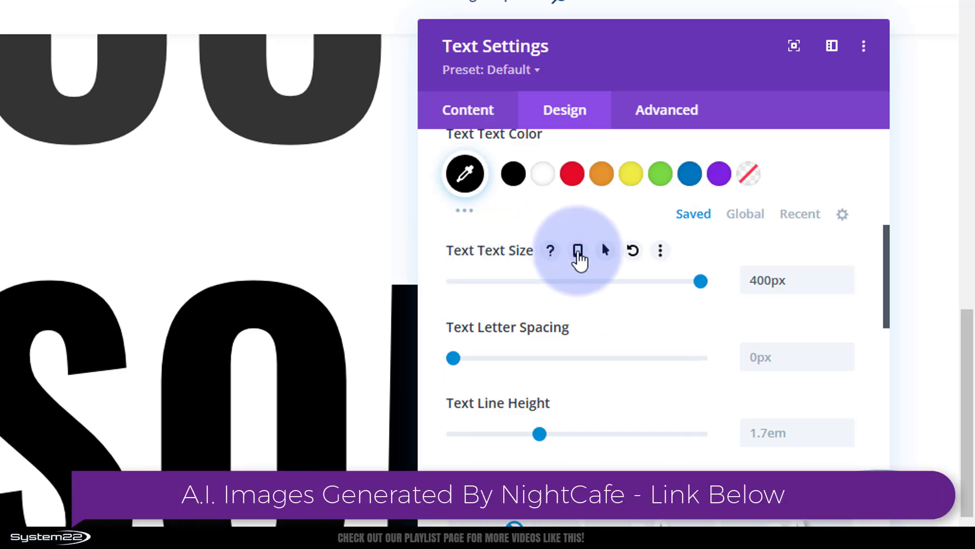
left_click(578, 251)
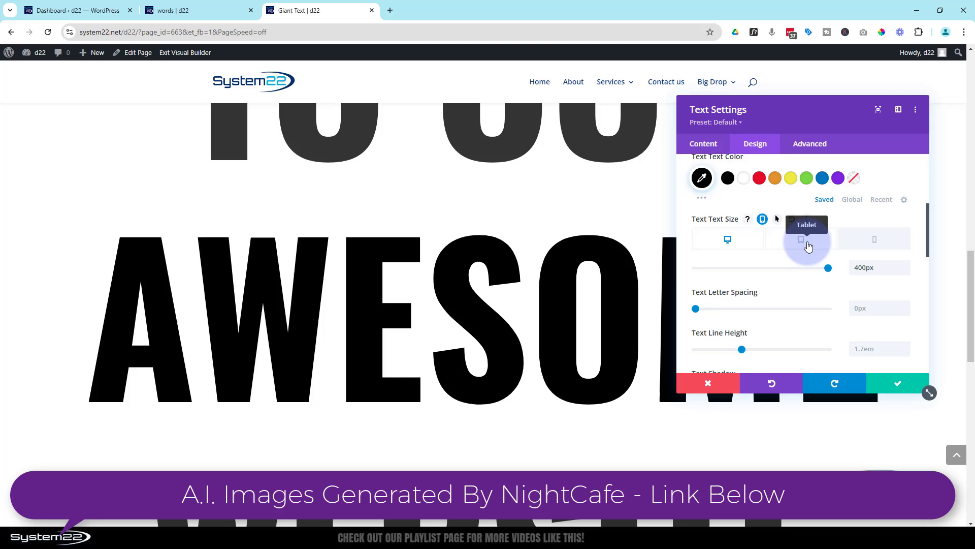
left_click(808, 247)
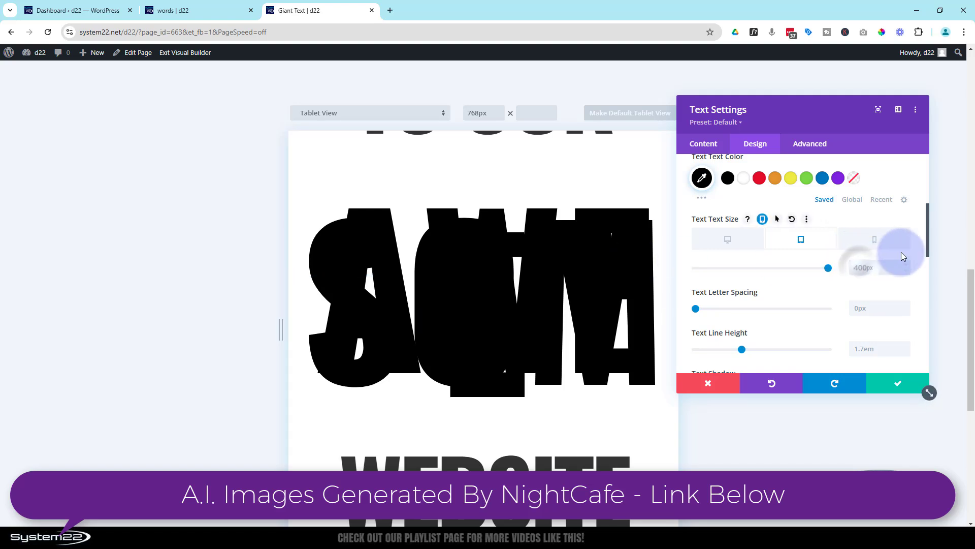
type("180px")
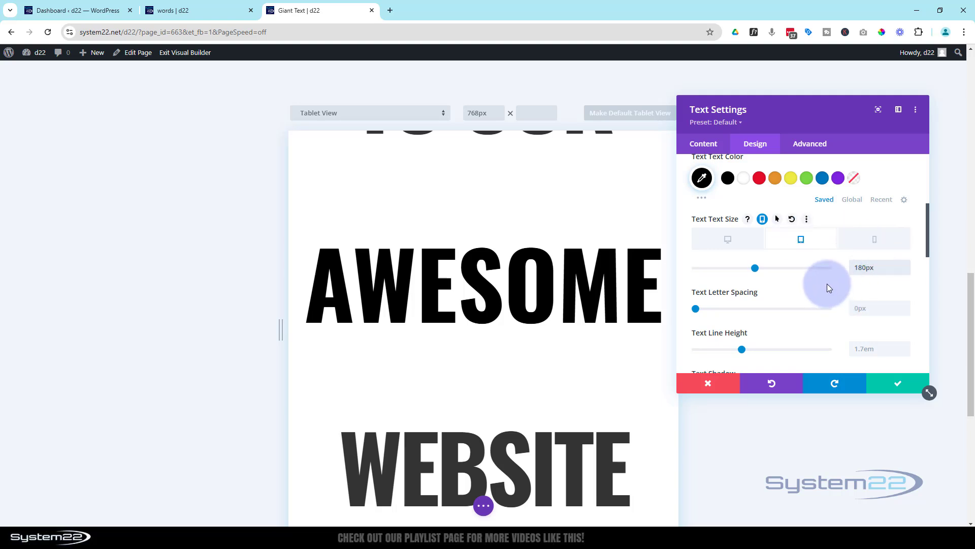
Step: Set the phone text size of the "awesome" module to 100px
left_click(875, 240)
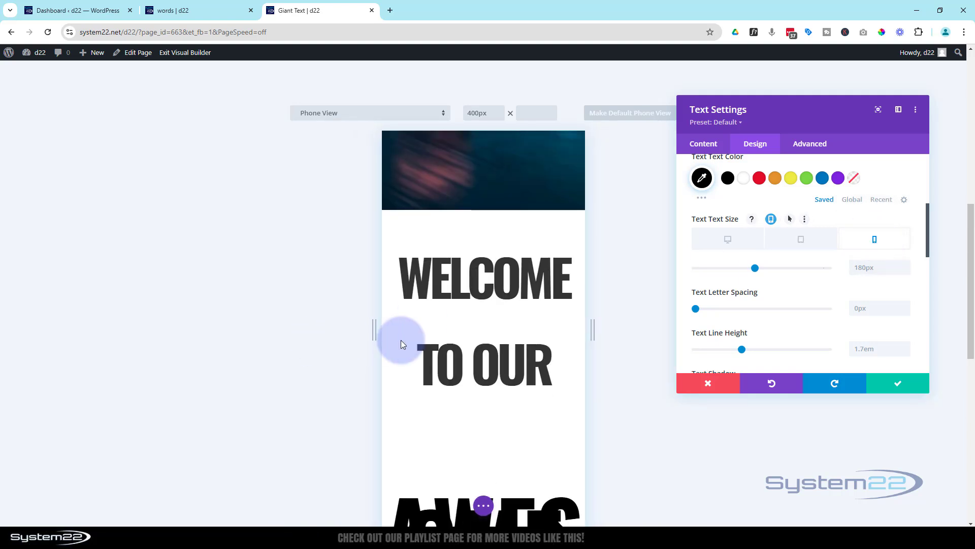
scroll(464, 337, "down", 4)
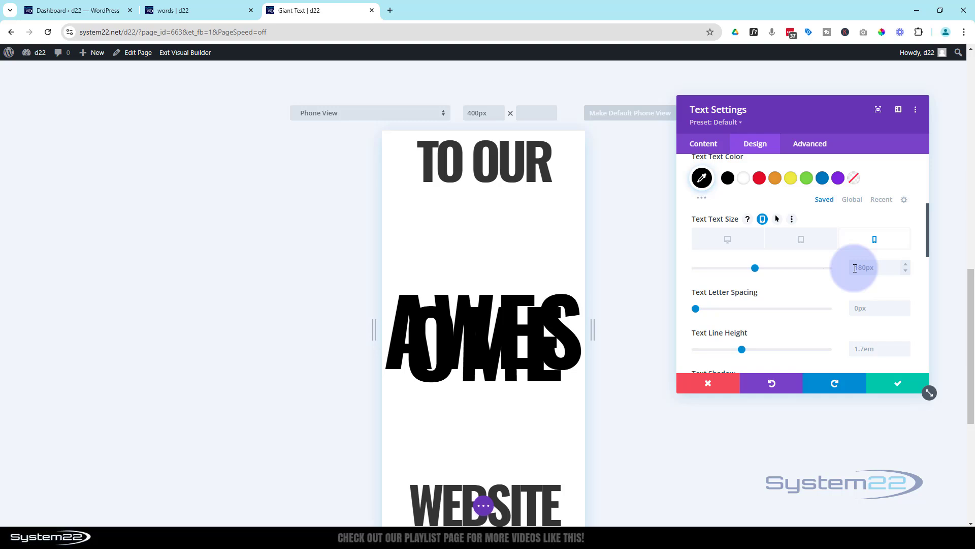
left_click(863, 268)
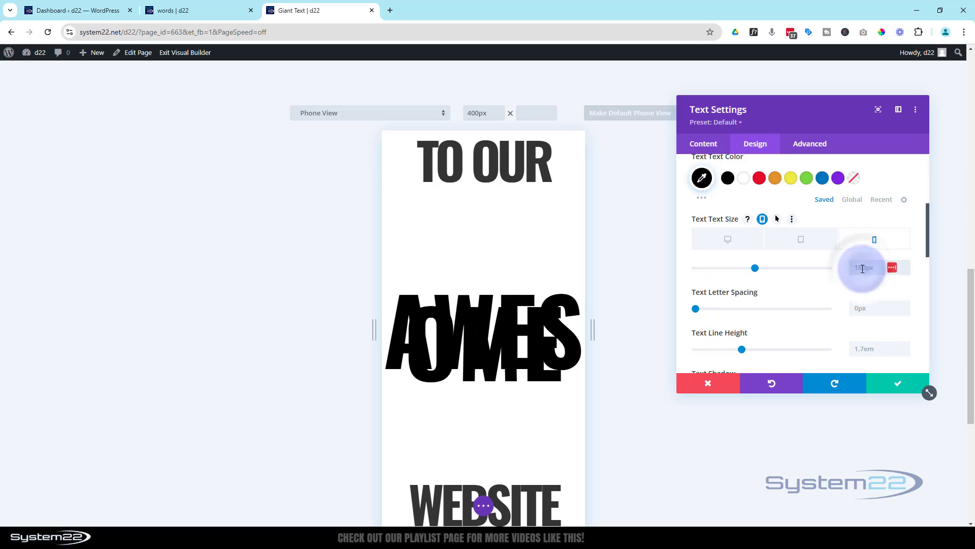
type("100px")
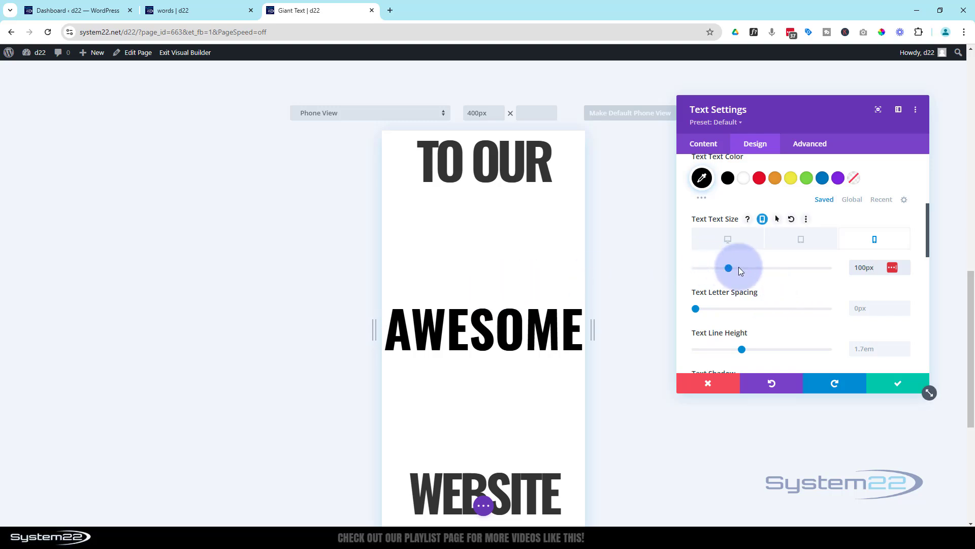
Step: Enable responsive padding on the "awesome" module and set its phone top and bottom padding to 50px
scroll(740, 268, "down", 2)
scroll(739, 266, "up", 5)
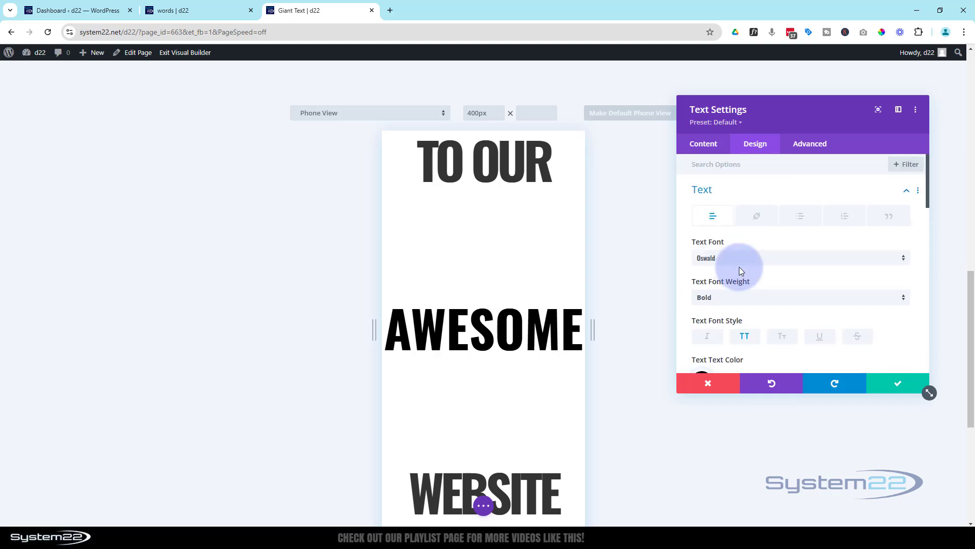
left_click(778, 191)
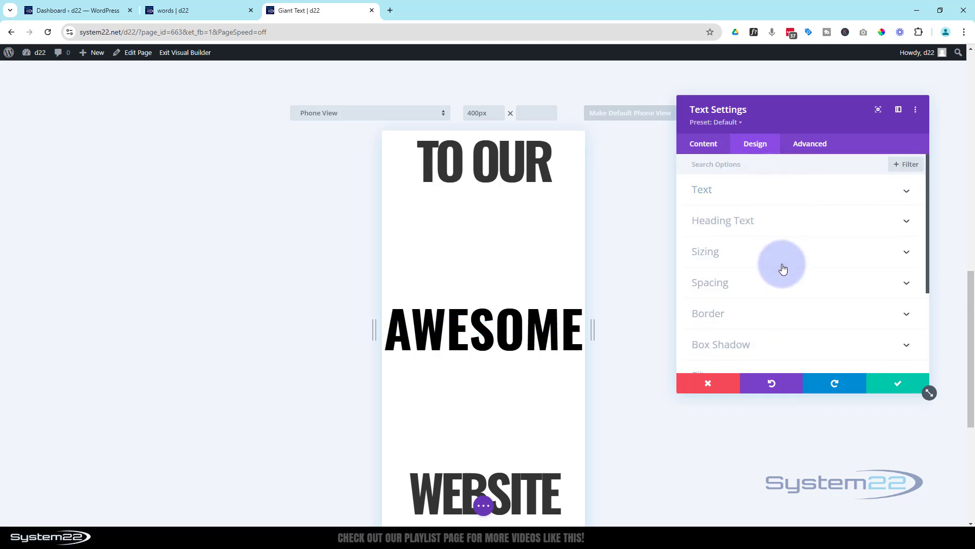
left_click(777, 288)
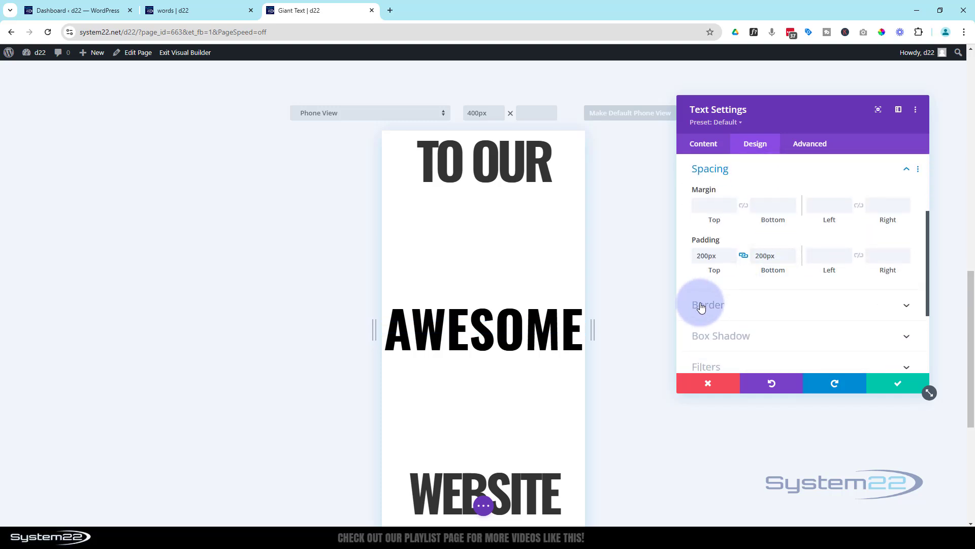
mouse_move(696, 241)
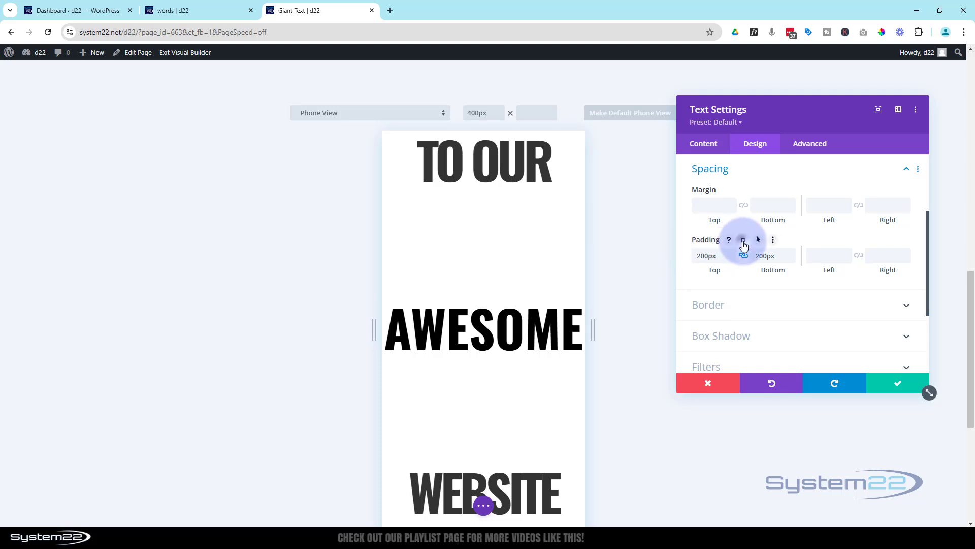
left_click(743, 241)
left_click(884, 262)
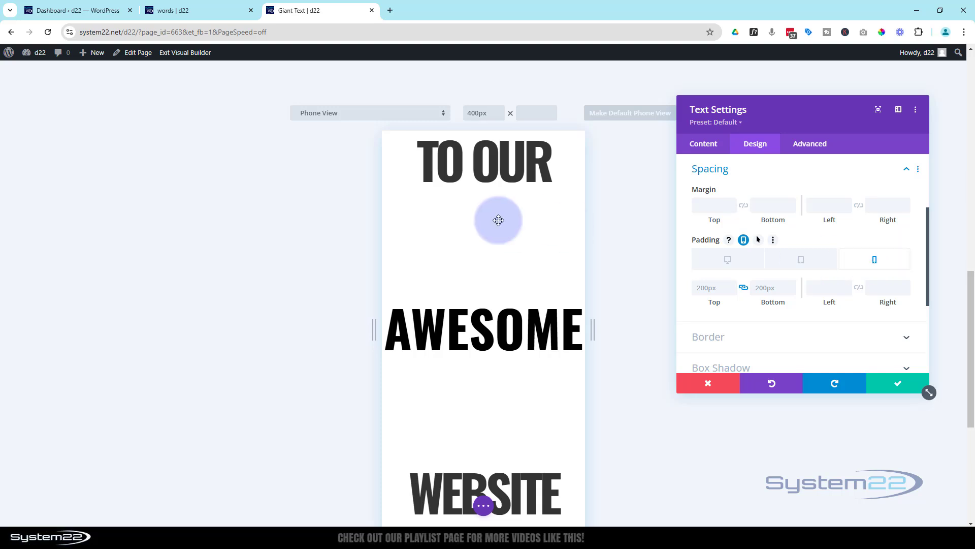
left_click(715, 288)
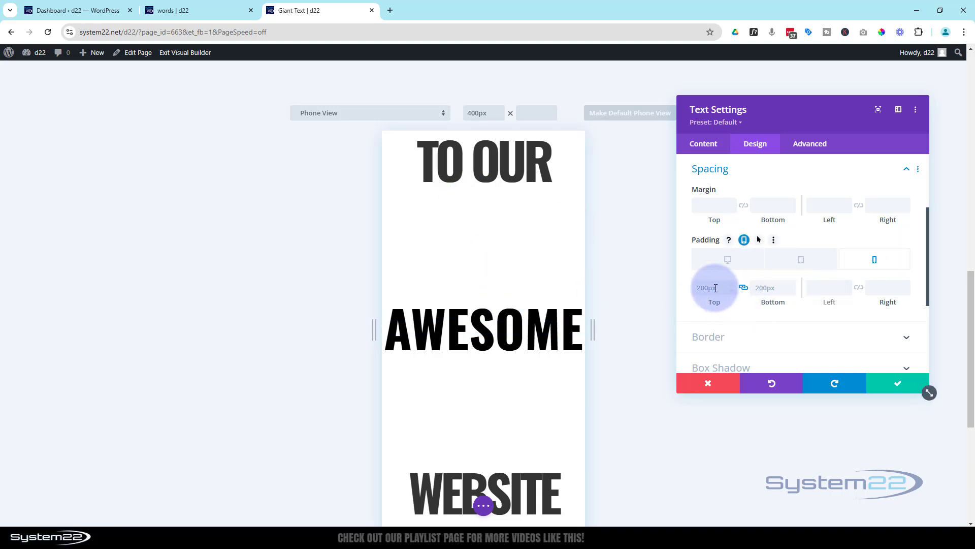
left_click(752, 259)
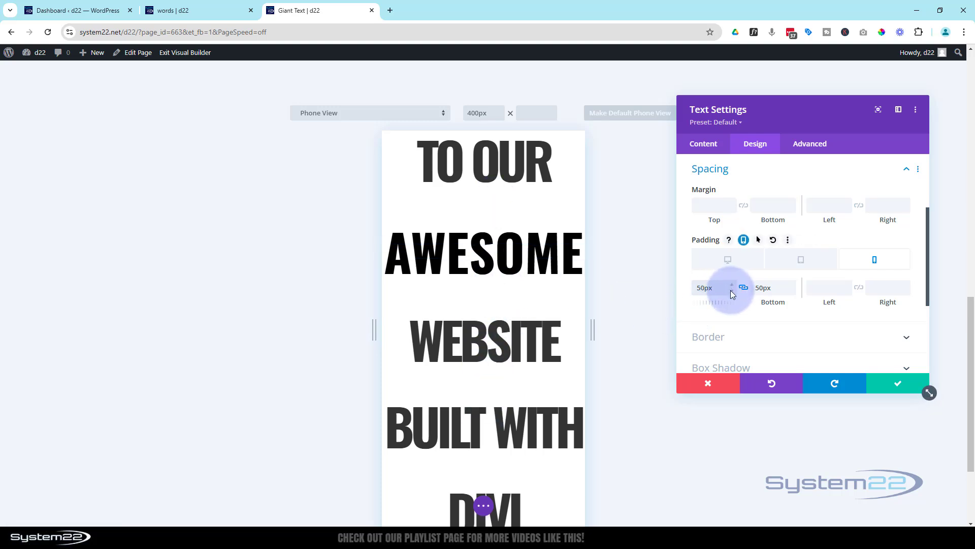
Step: Set the "awesome" text module's tablet top and bottom padding to 80px and save the module settings
left_click(801, 266)
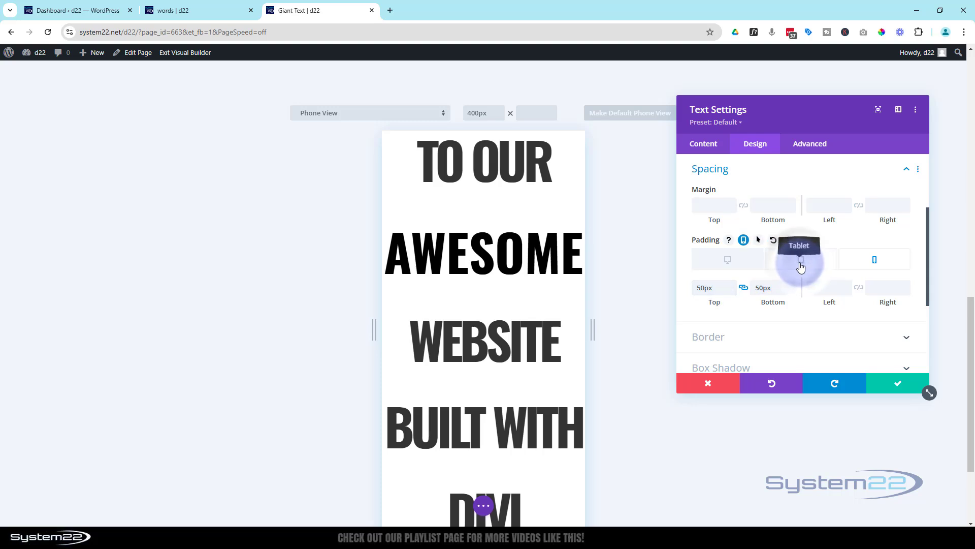
scroll(609, 321, "down", 1)
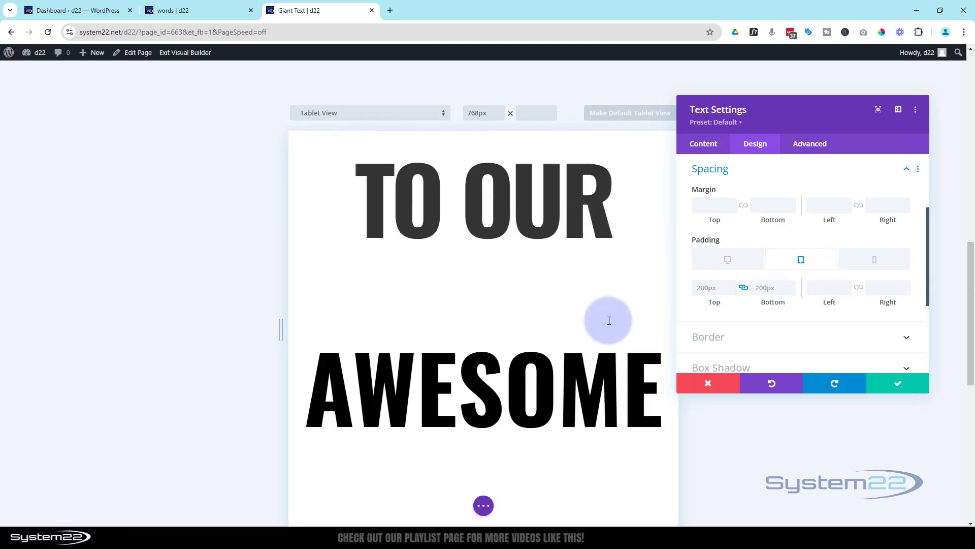
scroll(609, 320, "down", 2)
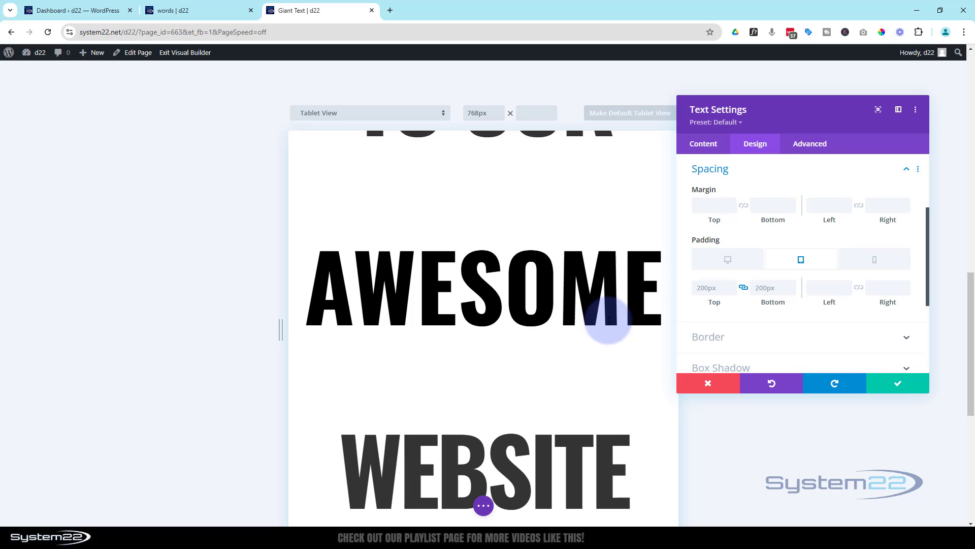
left_click(699, 293)
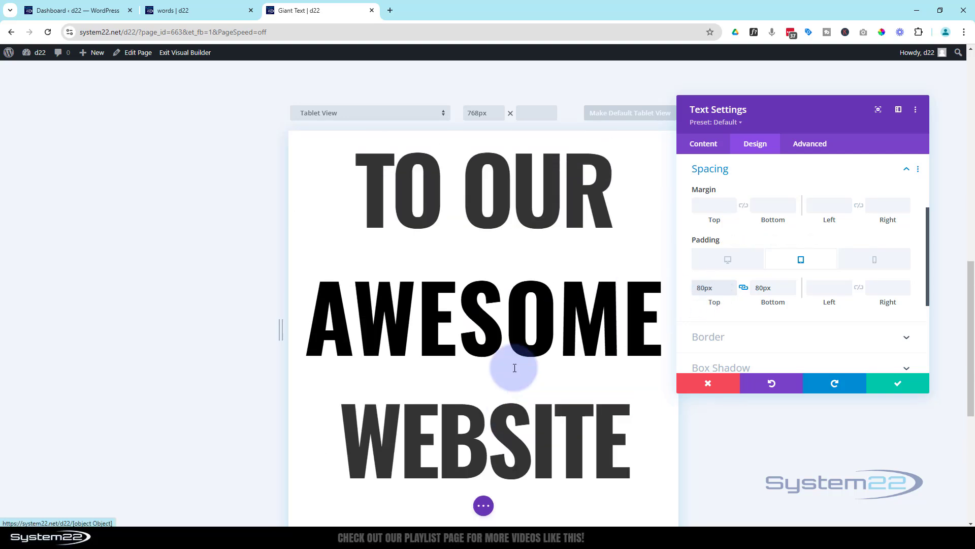
scroll(515, 368, "up", 2)
scroll(514, 368, "down", 2)
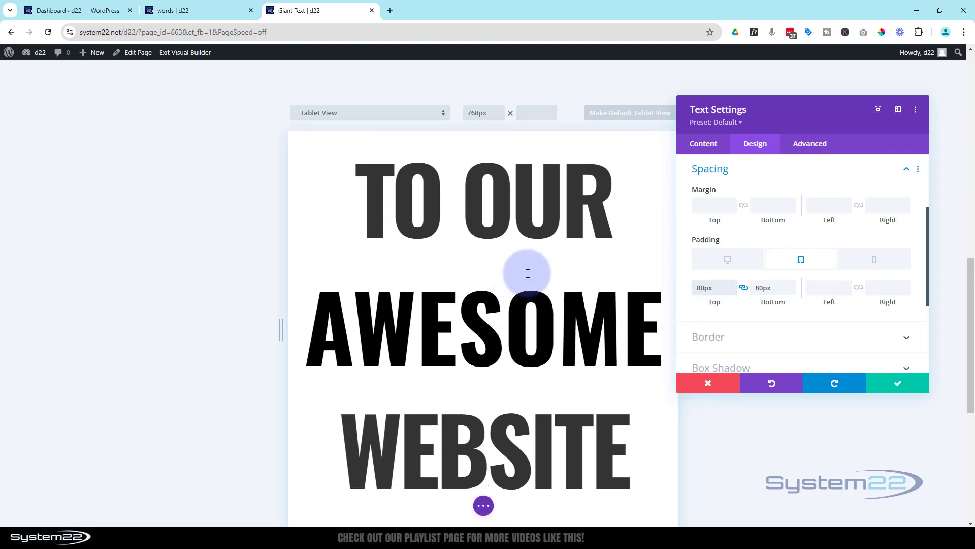
left_click(909, 386)
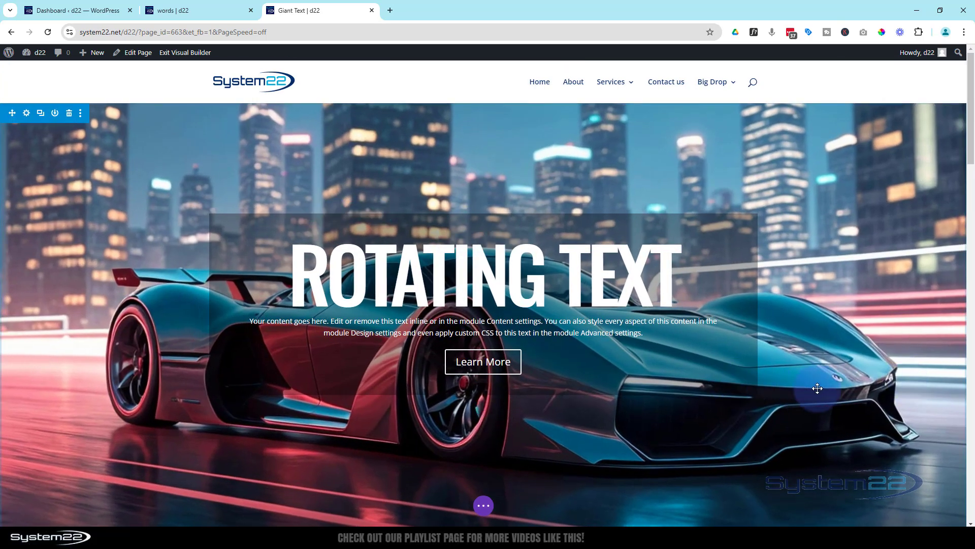
Step: Add the blue-purple galaxy image with a small planet from the media library as the AWESOME row column's background image
scroll(817, 388, "down", 3)
scroll(818, 388, "down", 10)
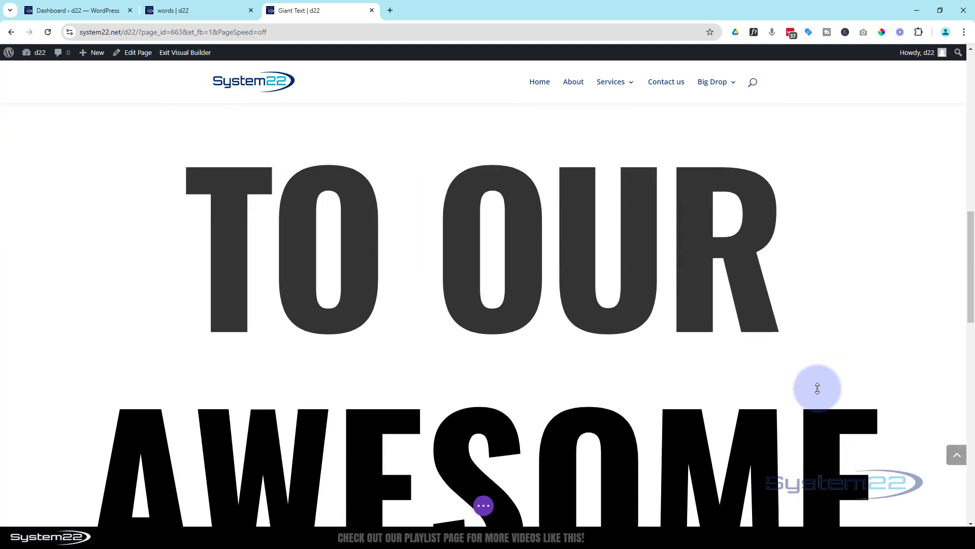
scroll(817, 388, "down", 1)
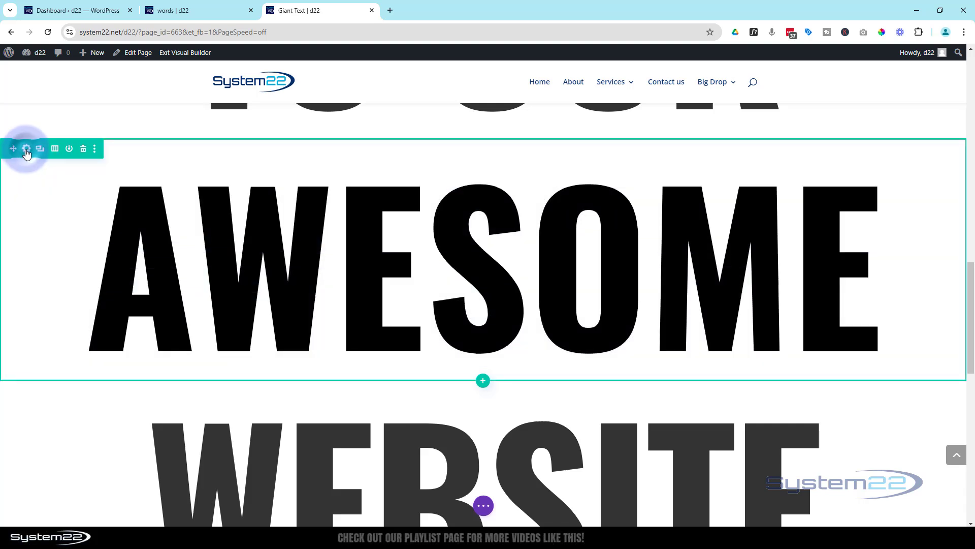
left_click(27, 149)
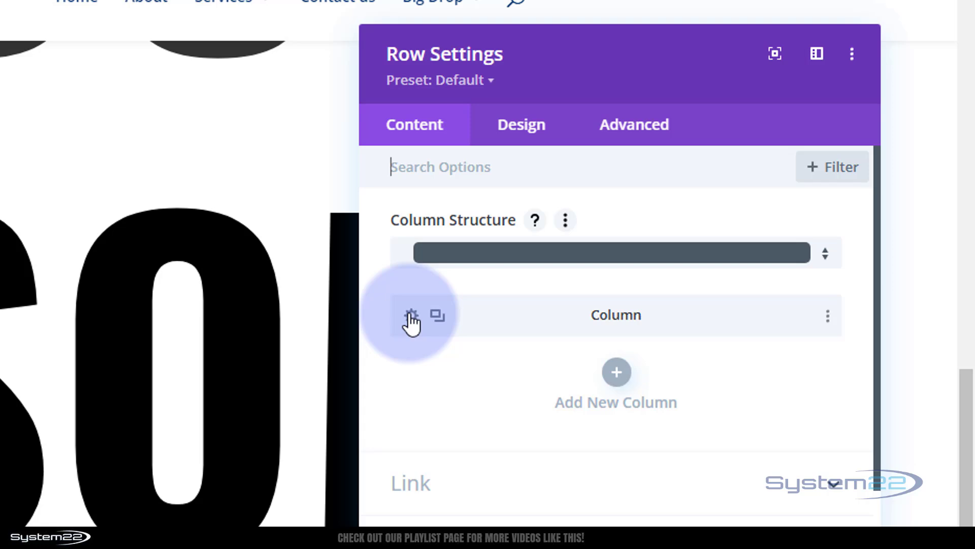
left_click(410, 317)
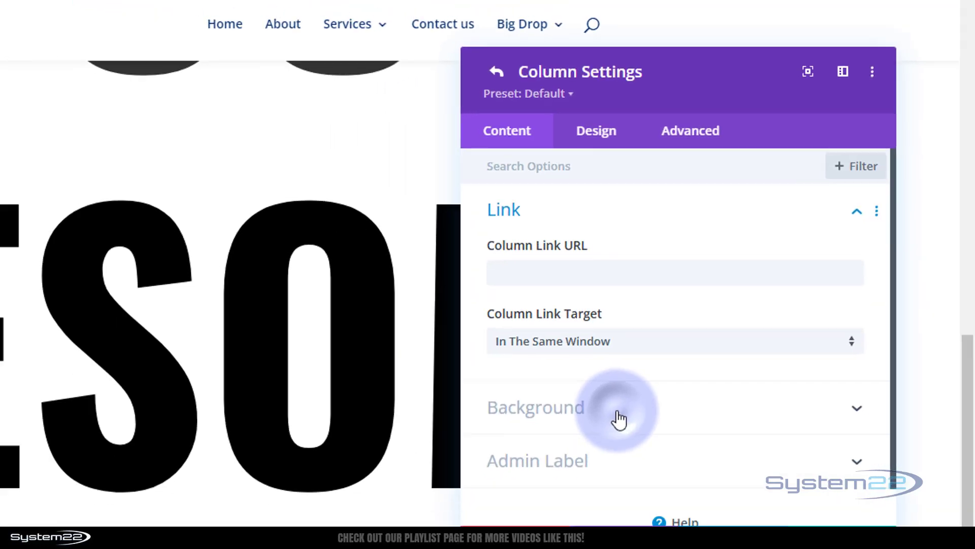
left_click(619, 420)
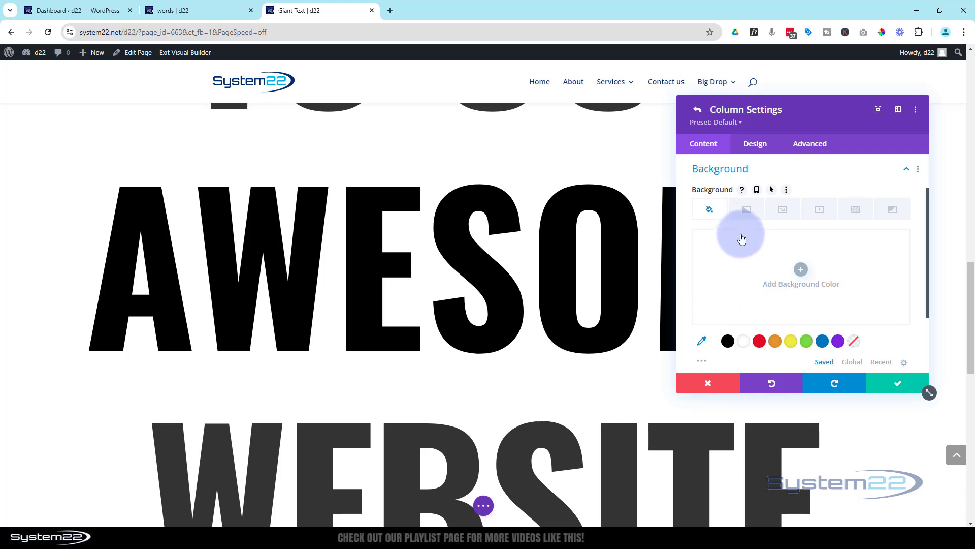
left_click(781, 220)
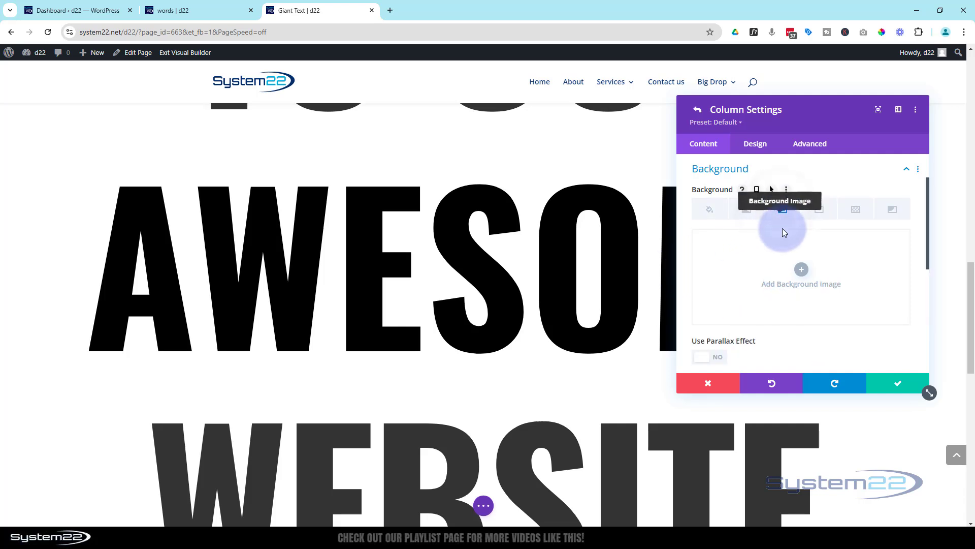
left_click(806, 269)
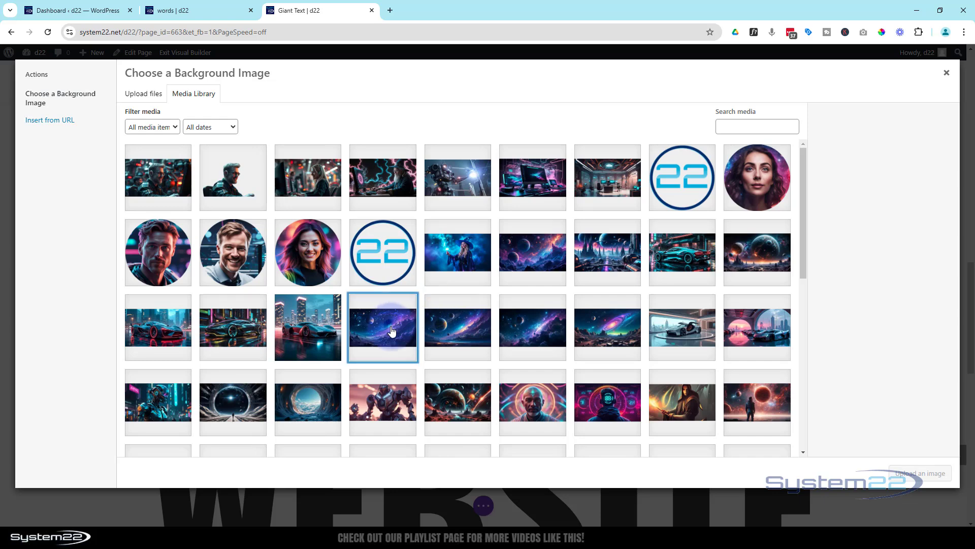
left_click(391, 332)
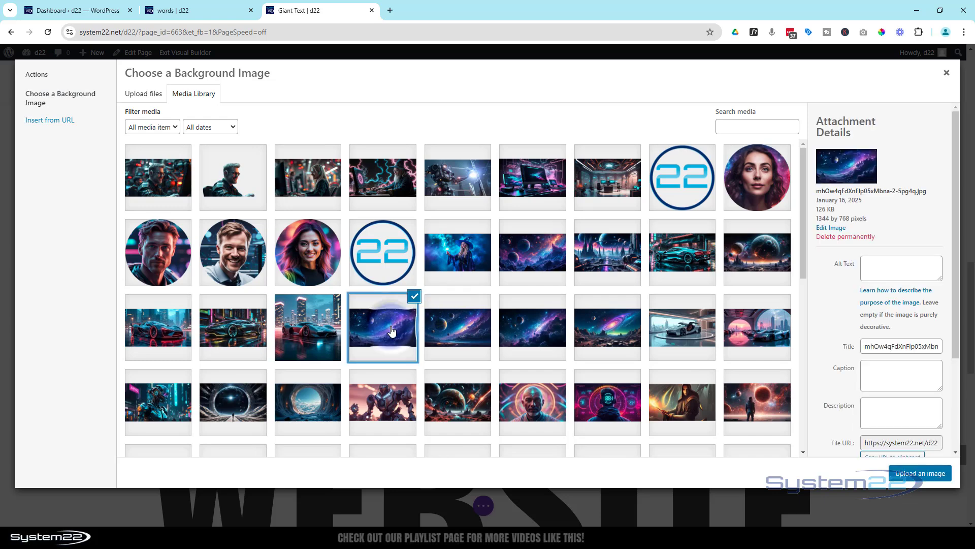
left_click(920, 473)
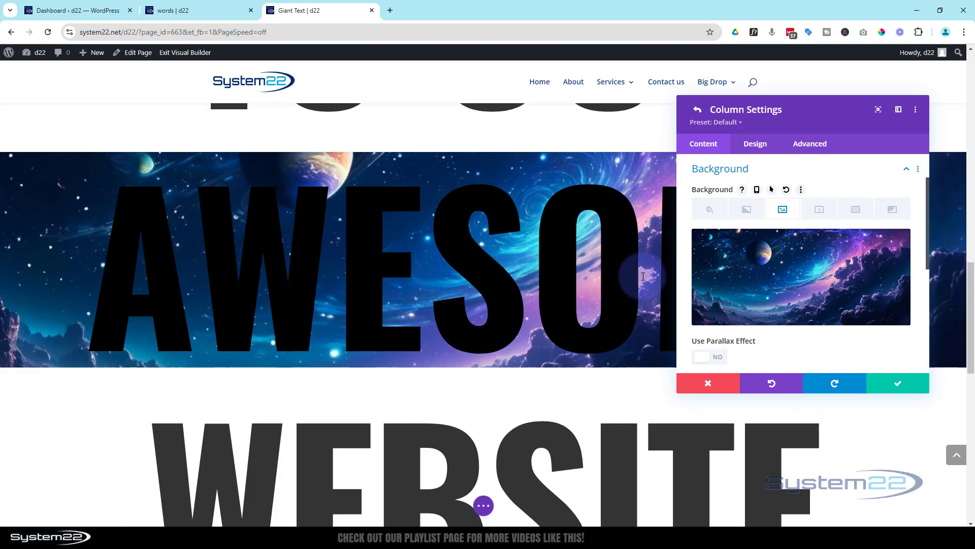
Step: Enable the parallax effect on the AWESOME column's background image and check how it moves while scrolling the page
scroll(737, 264, "down", 3)
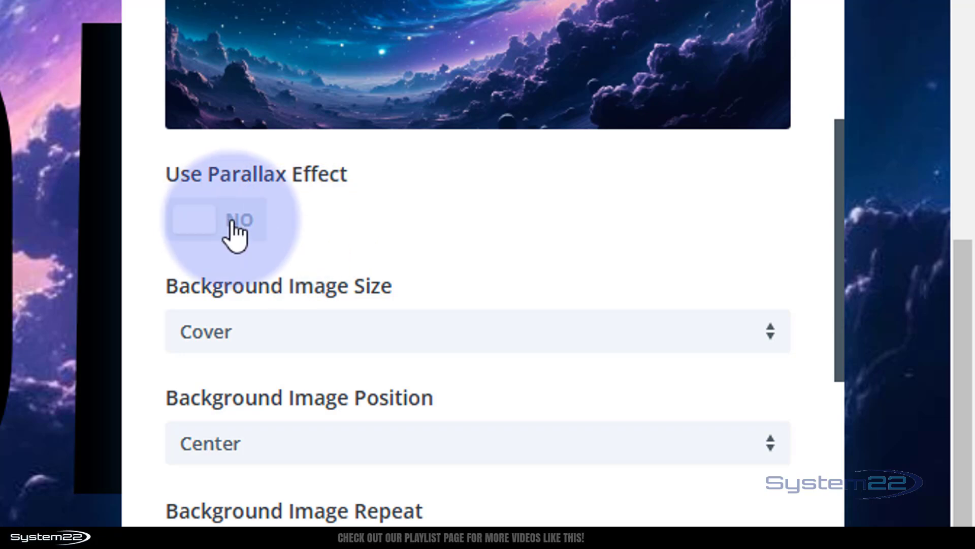
left_click(235, 234)
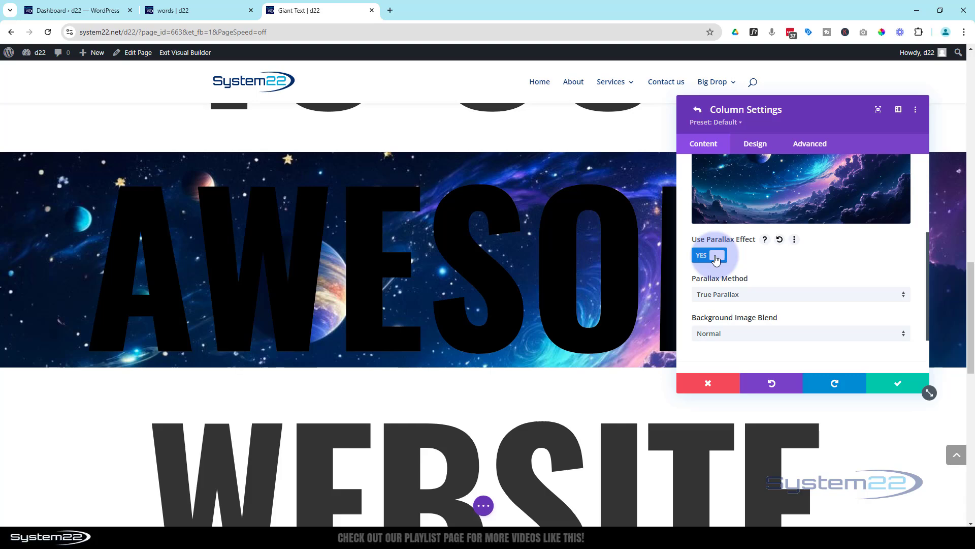
scroll(476, 319, "up", 3)
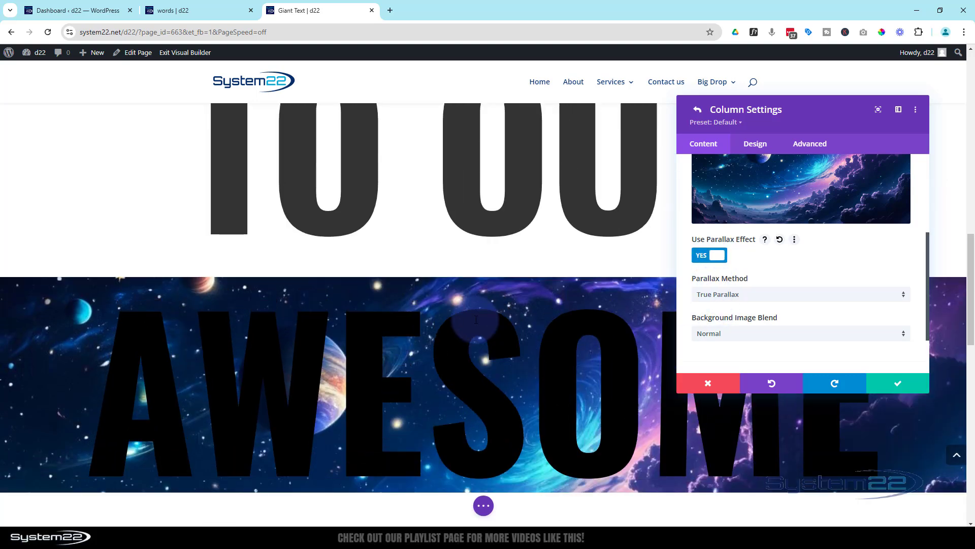
scroll(476, 319, "down", 3)
scroll(477, 313, "up", 6)
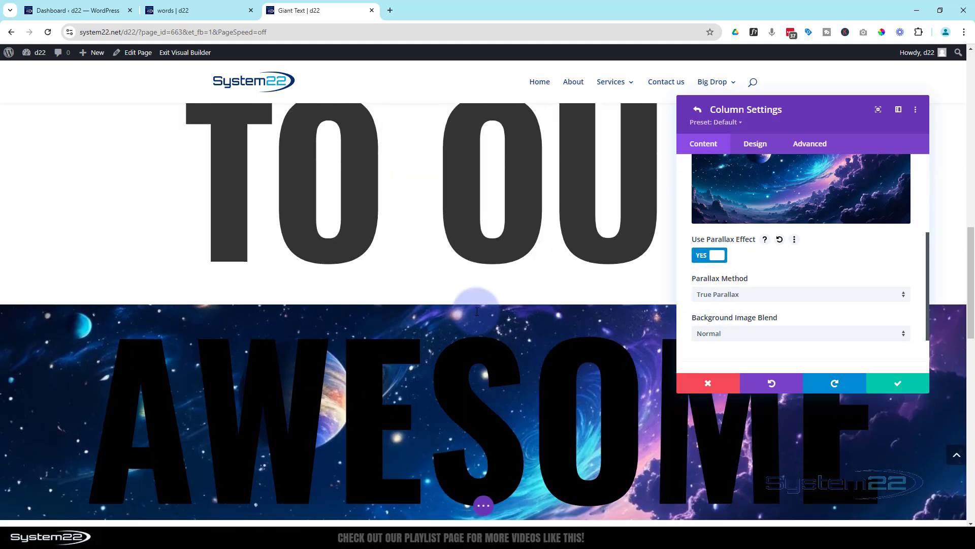
scroll(477, 313, "down", 5)
scroll(477, 312, "down", 3)
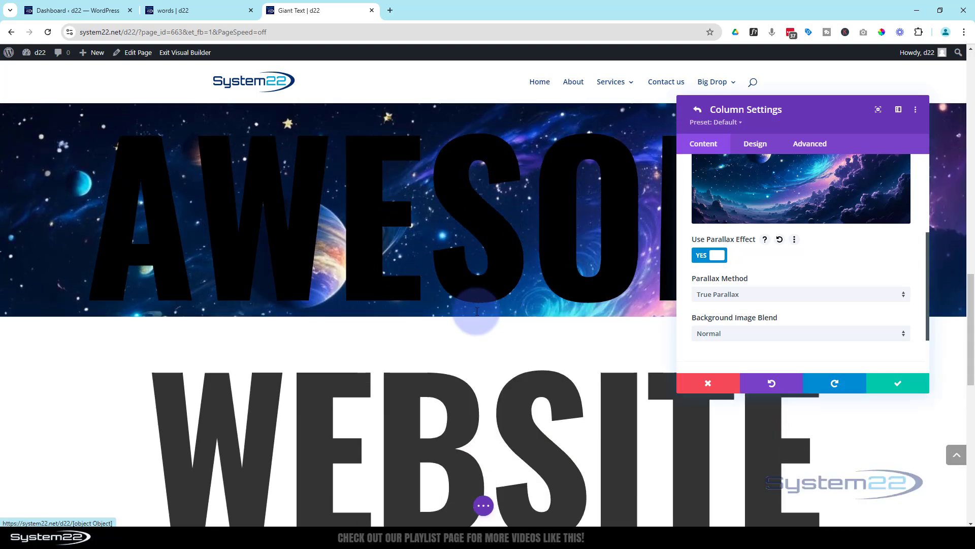
scroll(477, 311, "up", 7)
scroll(477, 311, "down", 5)
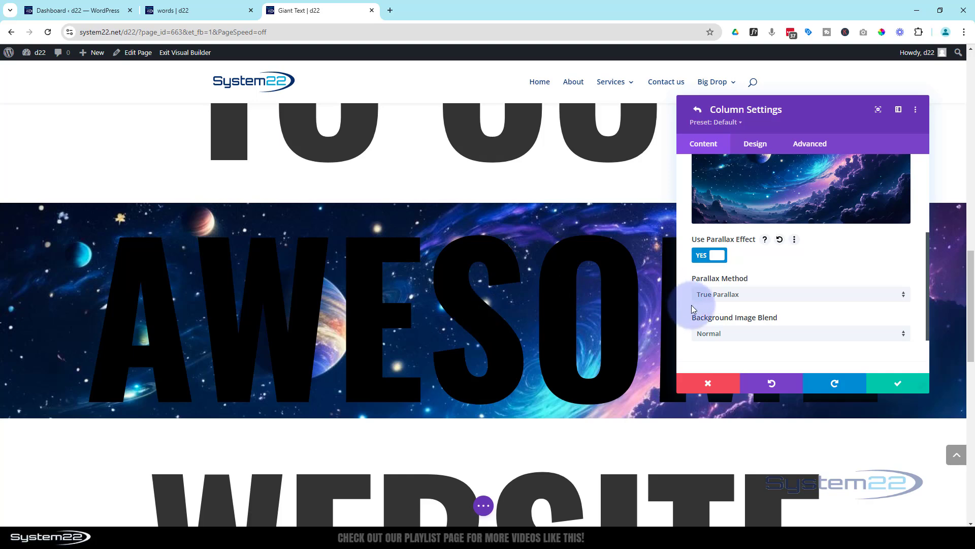
Step: Try the CSS parallax method on the AWESOME column's background image and check its scrolling behavior
left_click(743, 295)
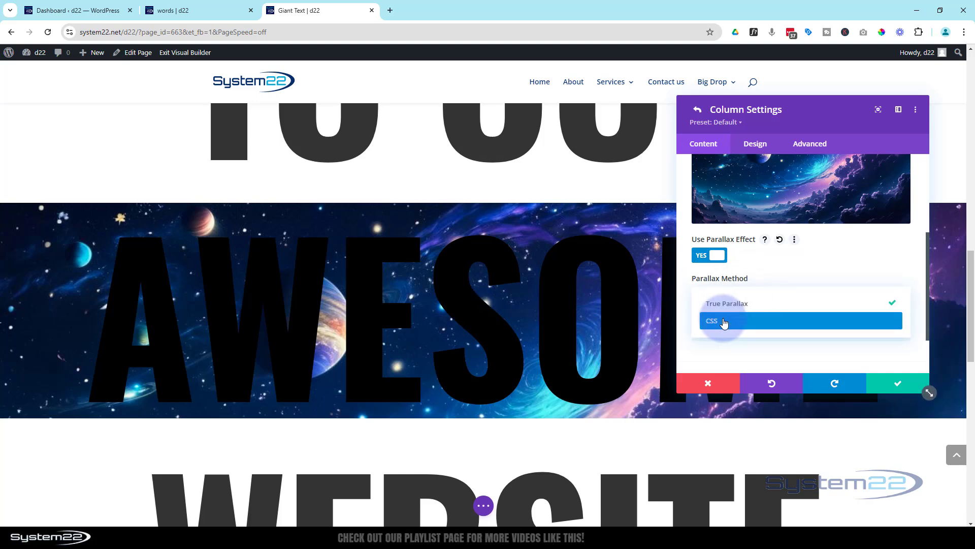
left_click(724, 323)
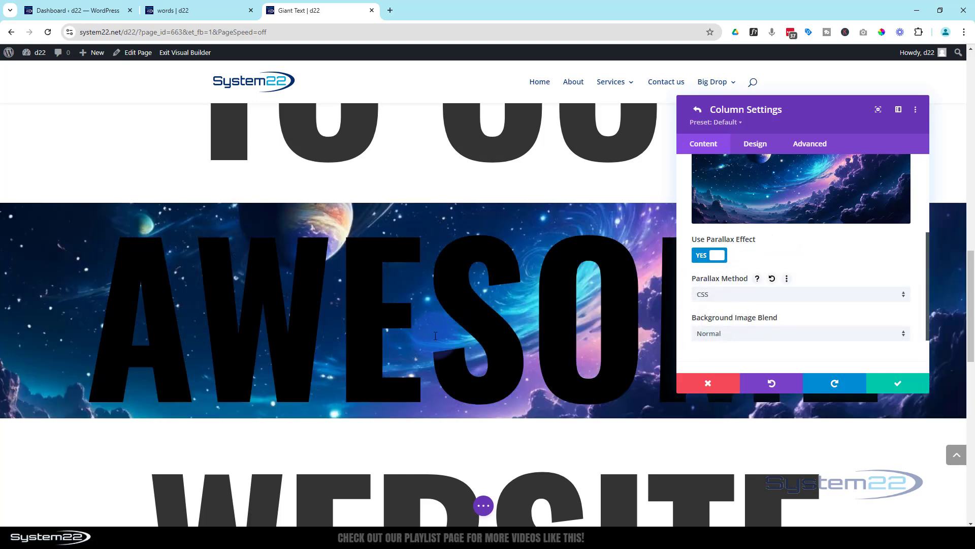
scroll(436, 335, "down", 7)
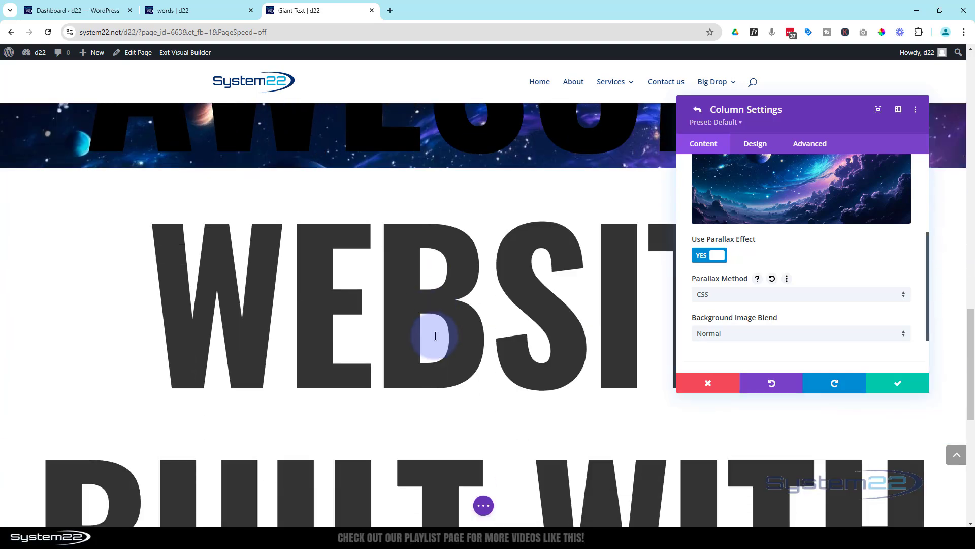
scroll(436, 336, "up", 8)
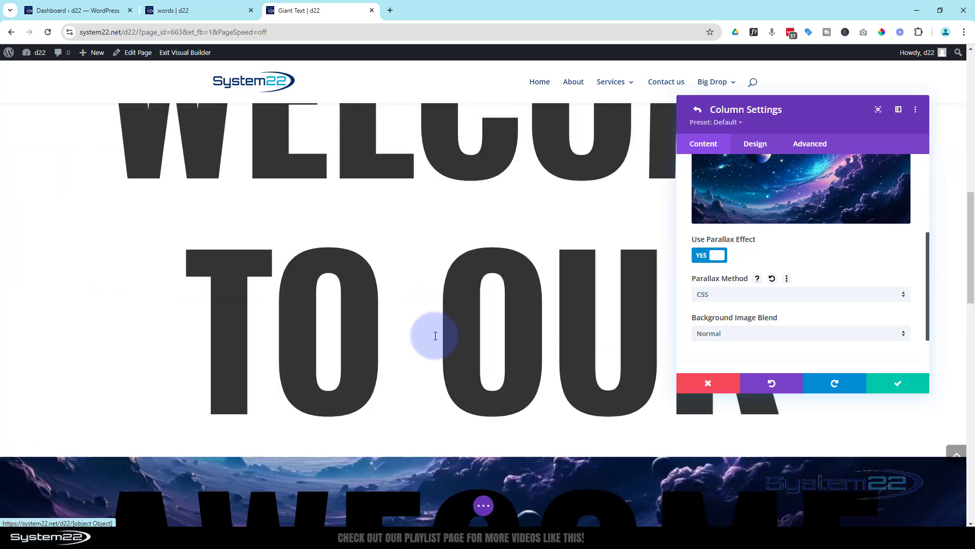
scroll(435, 336, "down", 5)
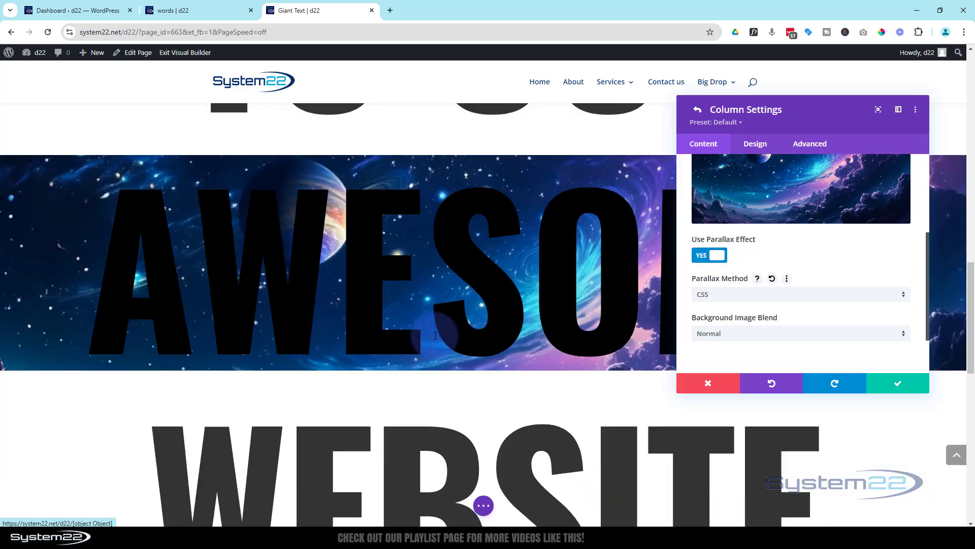
scroll(436, 336, "down", 2)
scroll(436, 336, "up", 3)
scroll(435, 336, "down", 2)
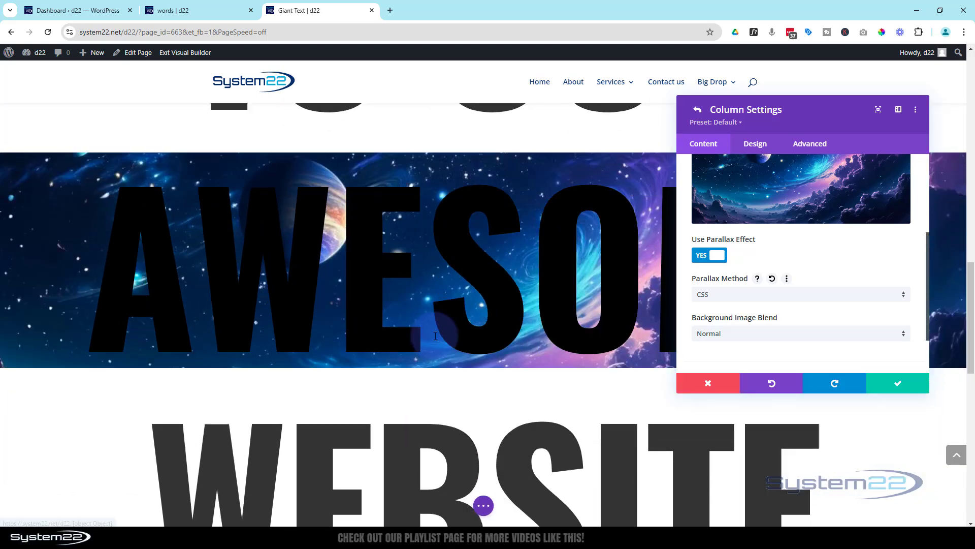
scroll(436, 336, "up", 2)
scroll(664, 302, "down", 1)
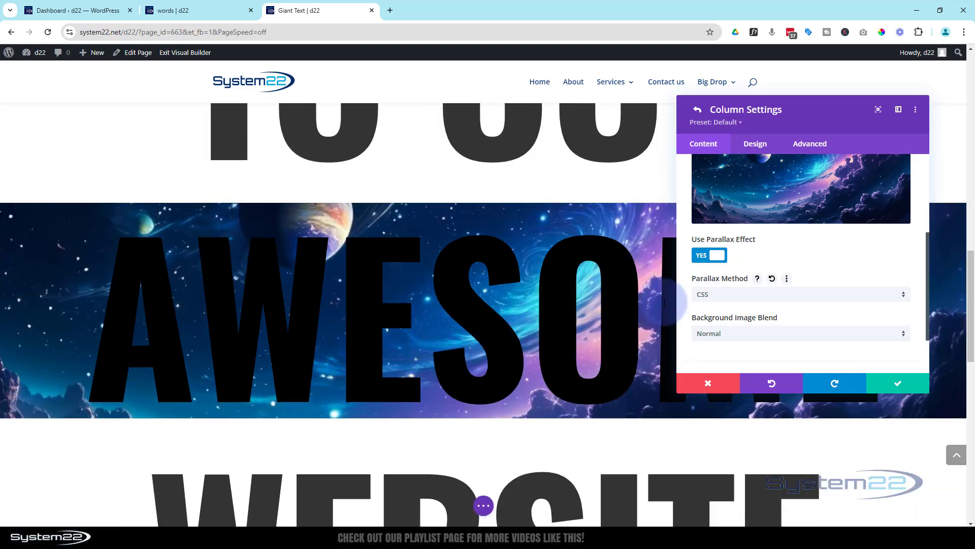
Step: Set the AWESOME column's parallax method to True Parallax, check the scrolling, and save the column and row settings
left_click(770, 296)
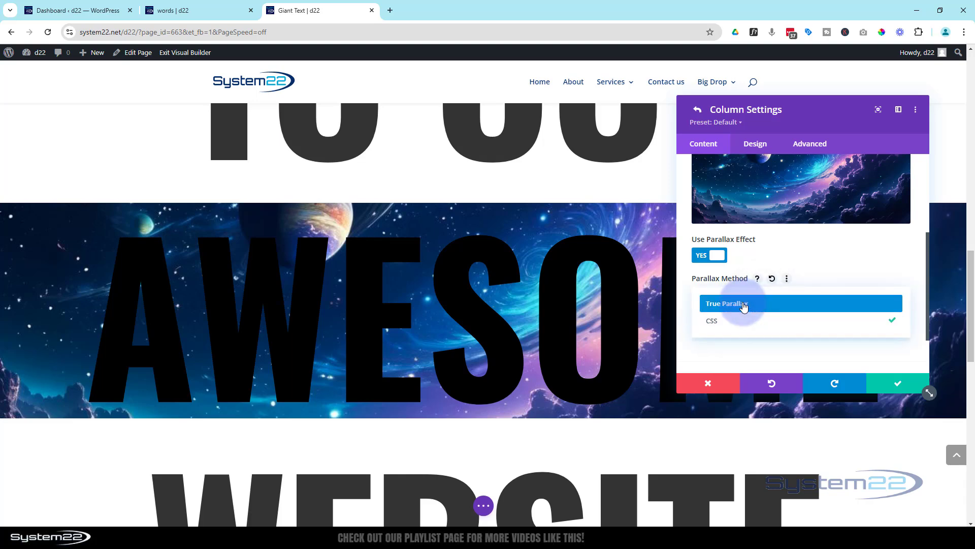
left_click(744, 305)
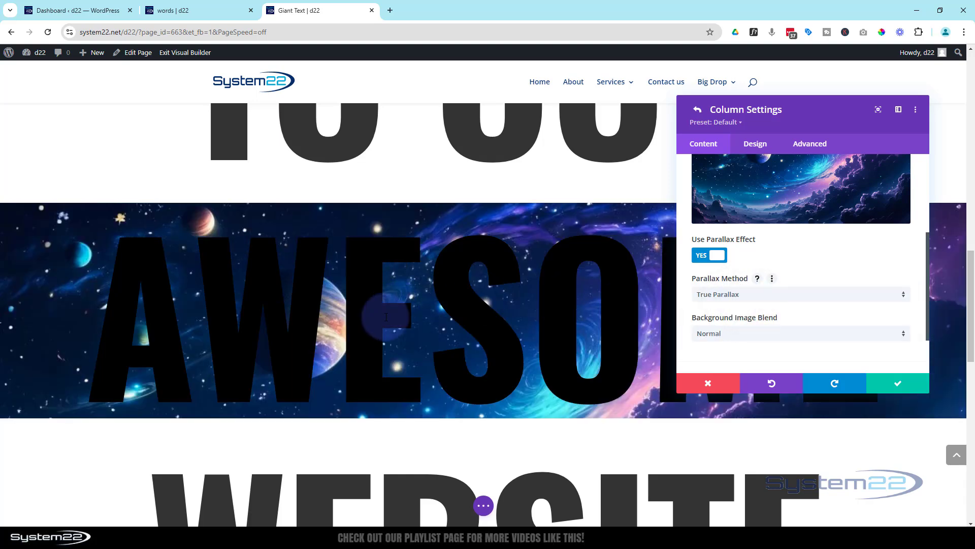
scroll(373, 308, "up", 2)
scroll(363, 295, "down", 3)
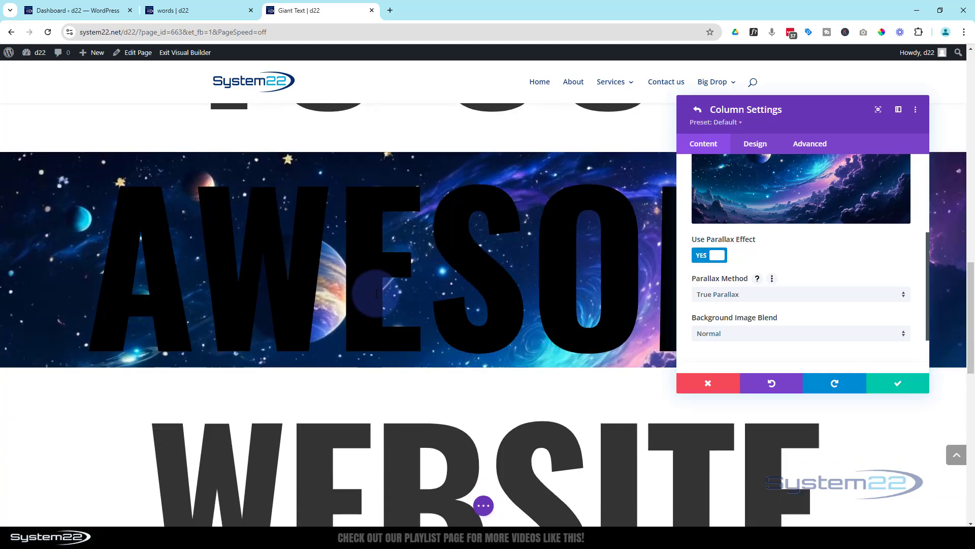
scroll(357, 285, "up", 2)
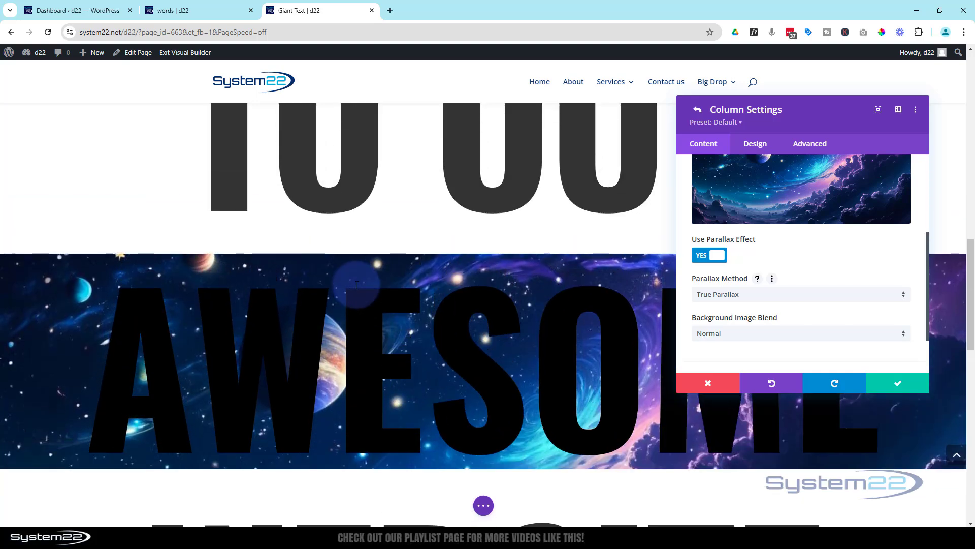
scroll(357, 285, "down", 2)
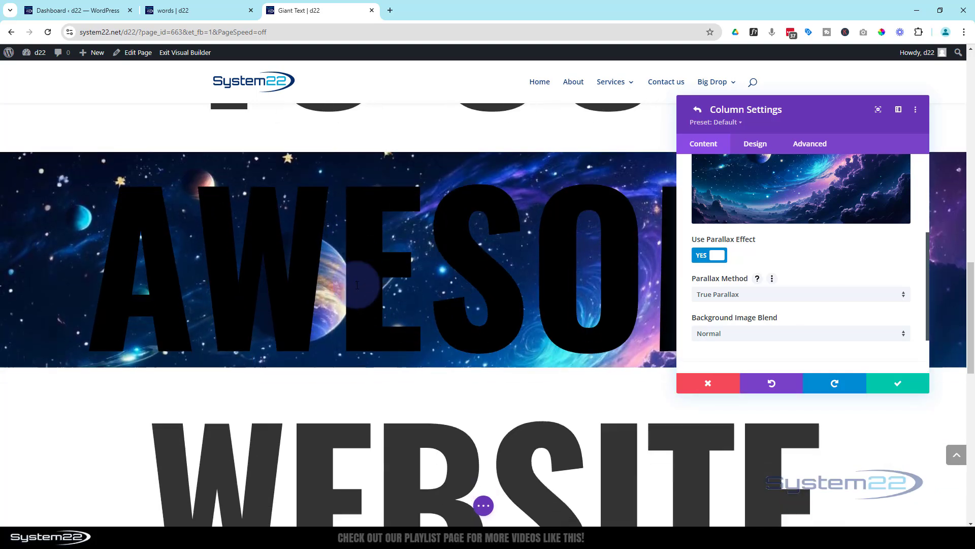
left_click(894, 388)
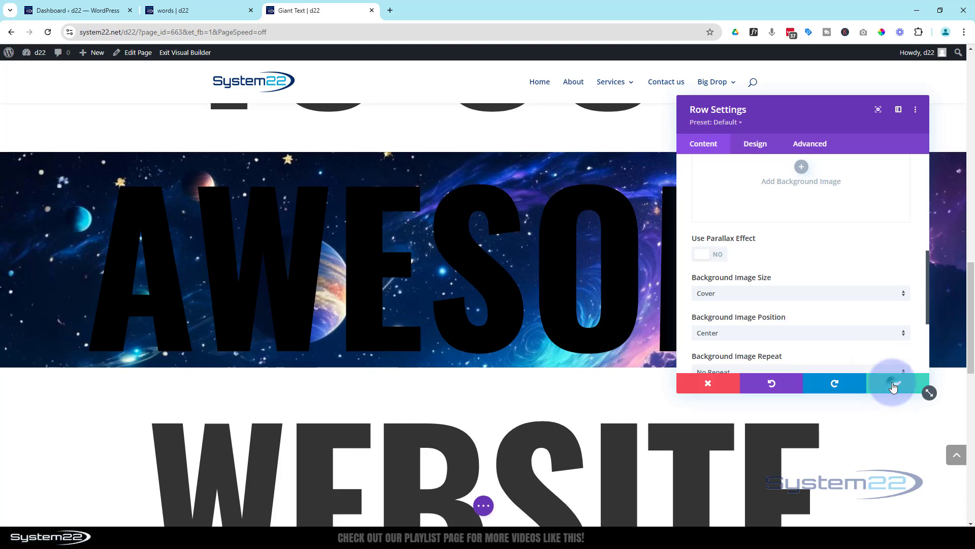
left_click(894, 388)
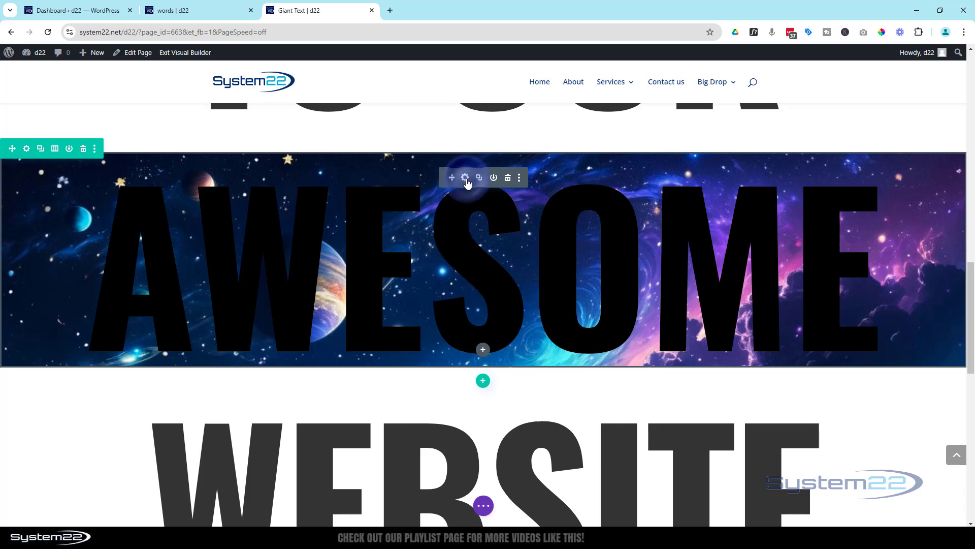
Step: Give the AWESOME text module a white background color
left_click(465, 178)
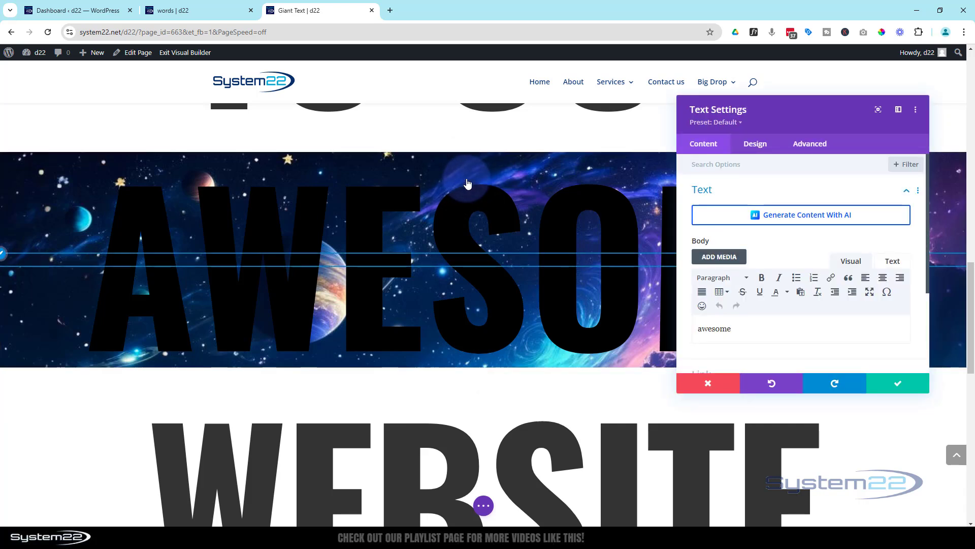
scroll(816, 240, "down", 3)
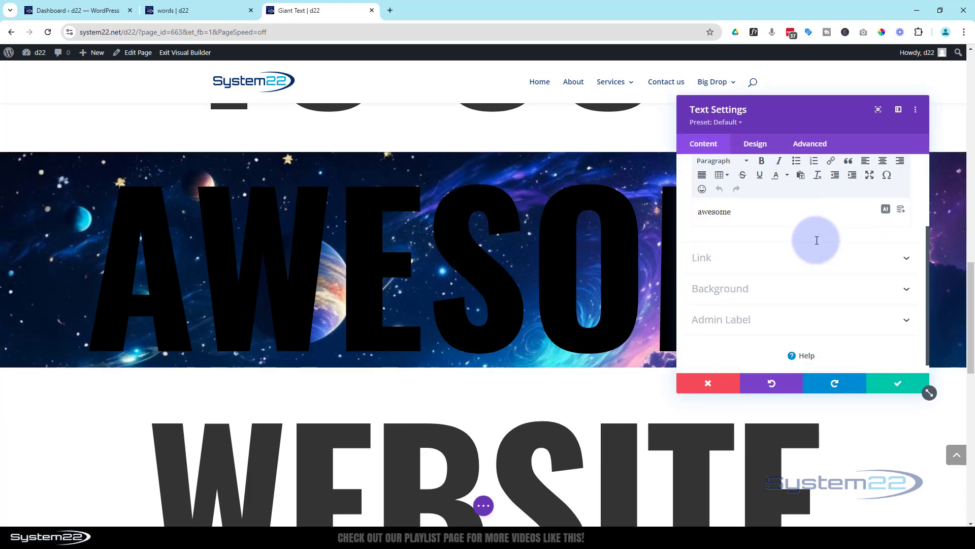
left_click(777, 288)
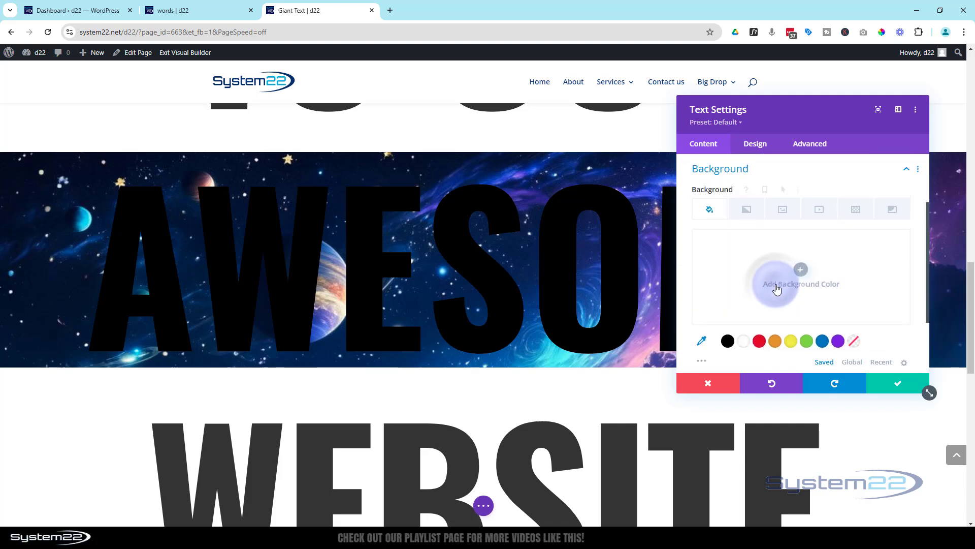
left_click(745, 345)
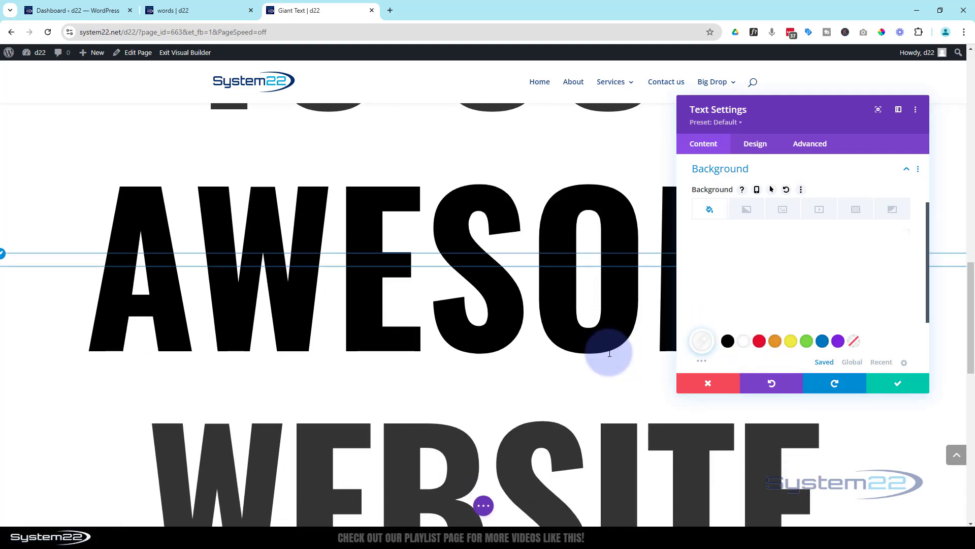
Step: Set the blend mode in the AWESOME text module's filters to Screen
left_click(762, 148)
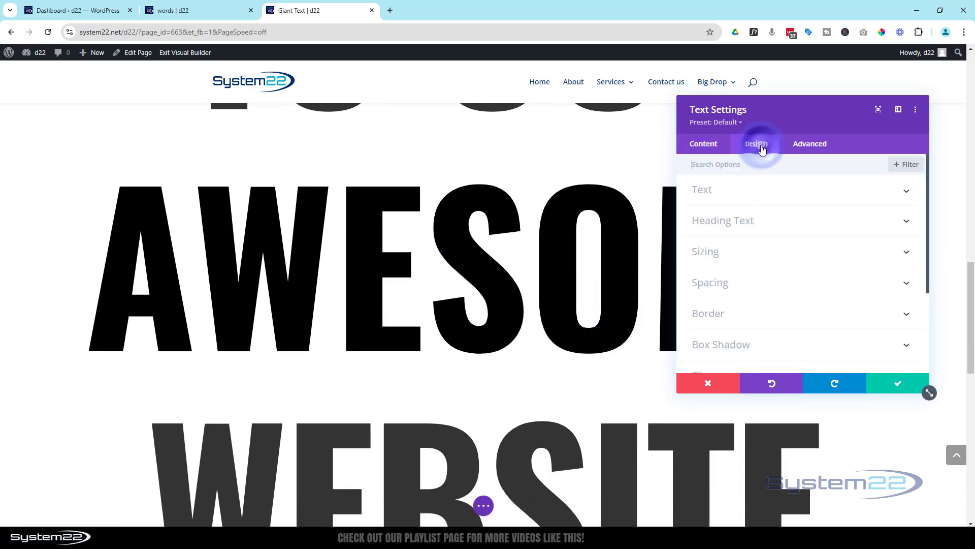
scroll(749, 275, "down", 4)
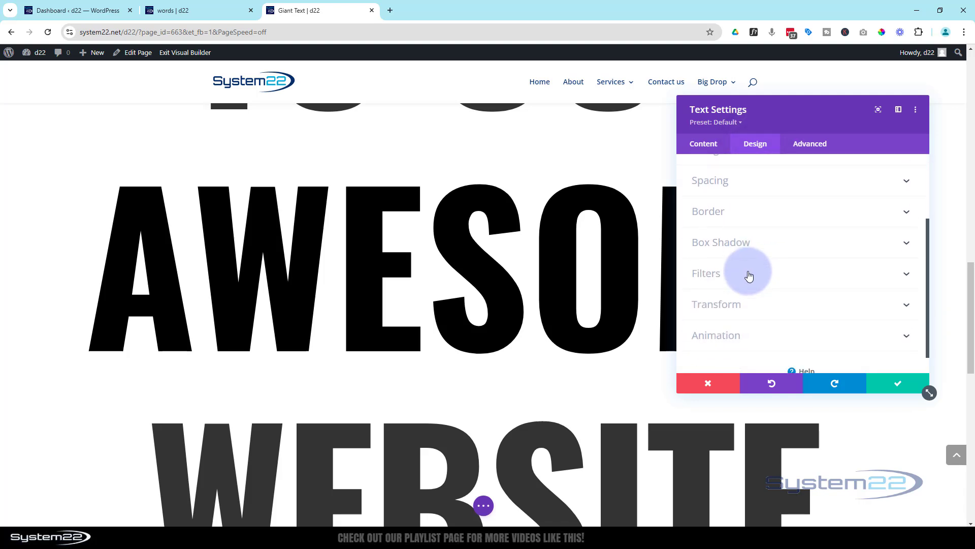
left_click(753, 250)
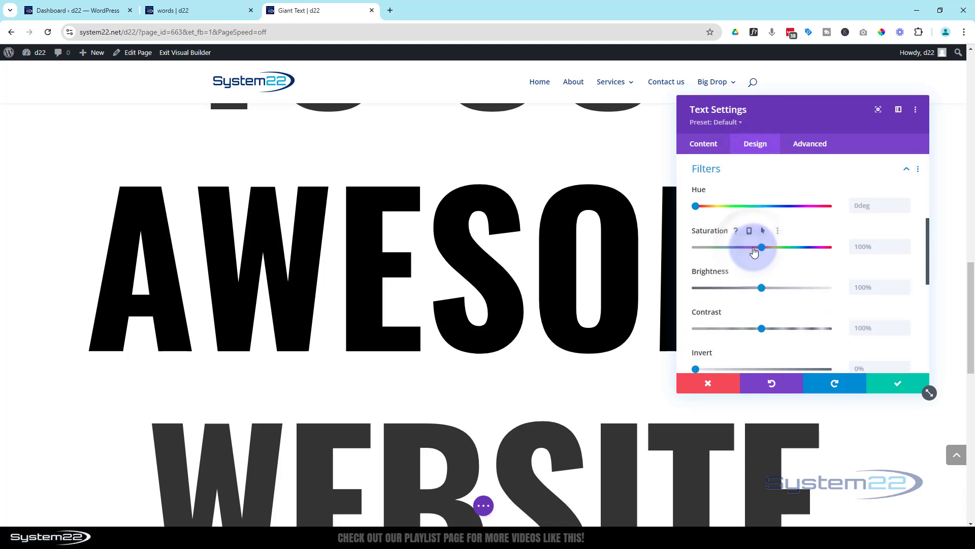
scroll(753, 250, "down", 5)
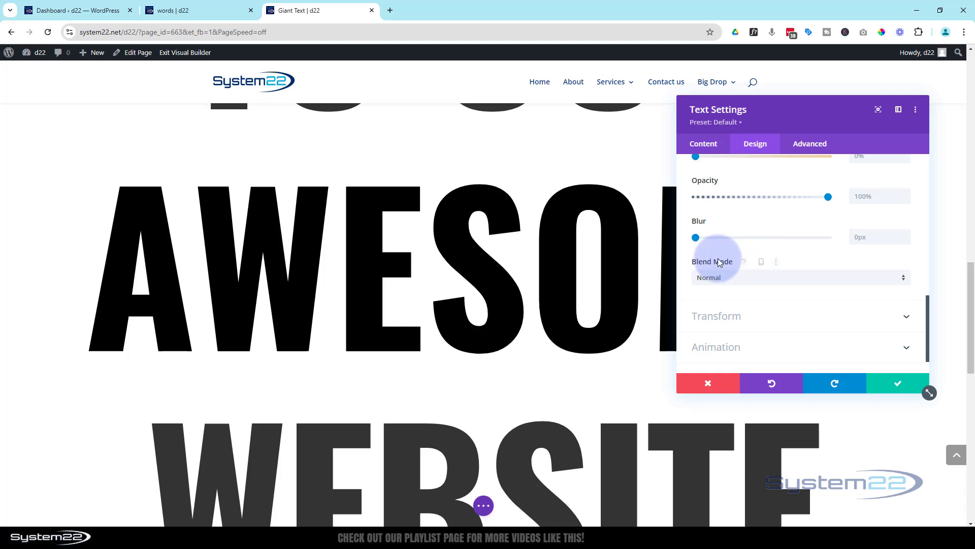
left_click(801, 278)
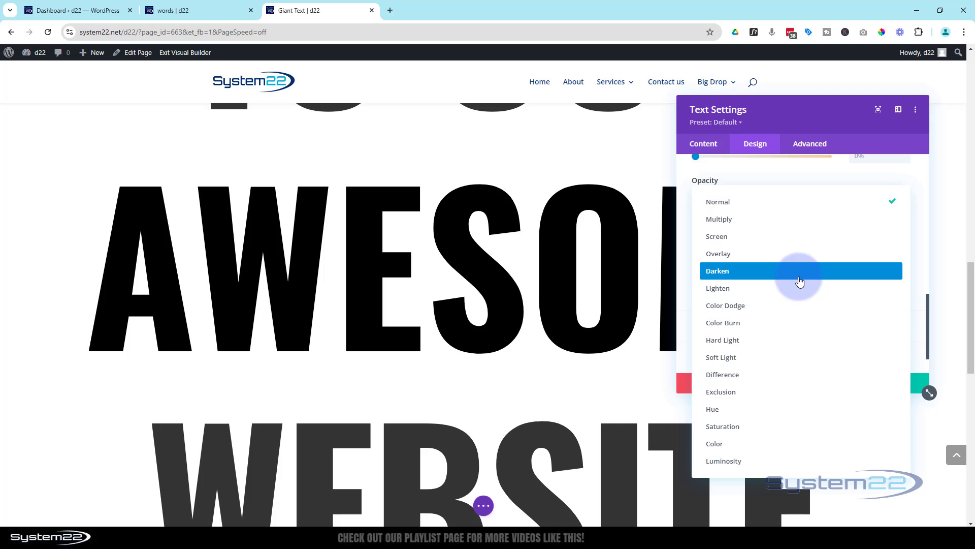
left_click(730, 241)
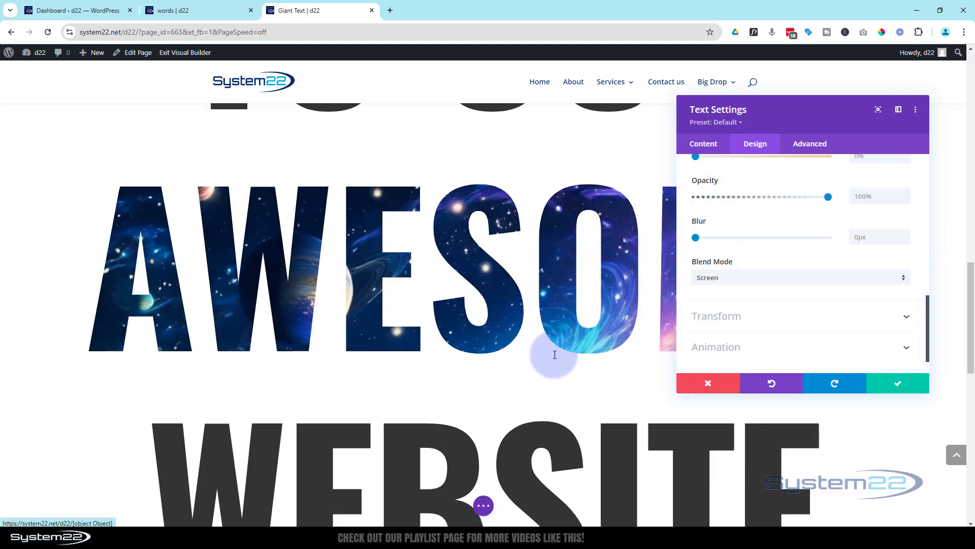
Step: Check the galaxy parallax inside the AWESOME letters while scrolling the page and save the text module's settings
scroll(554, 354, "up", 4)
scroll(555, 354, "down", 5)
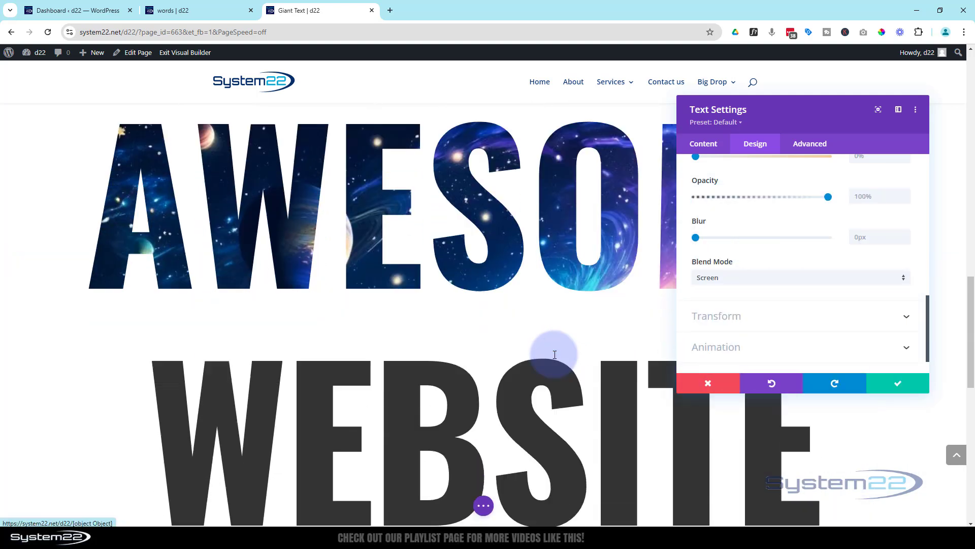
scroll(554, 354, "up", 5)
scroll(555, 354, "down", 1)
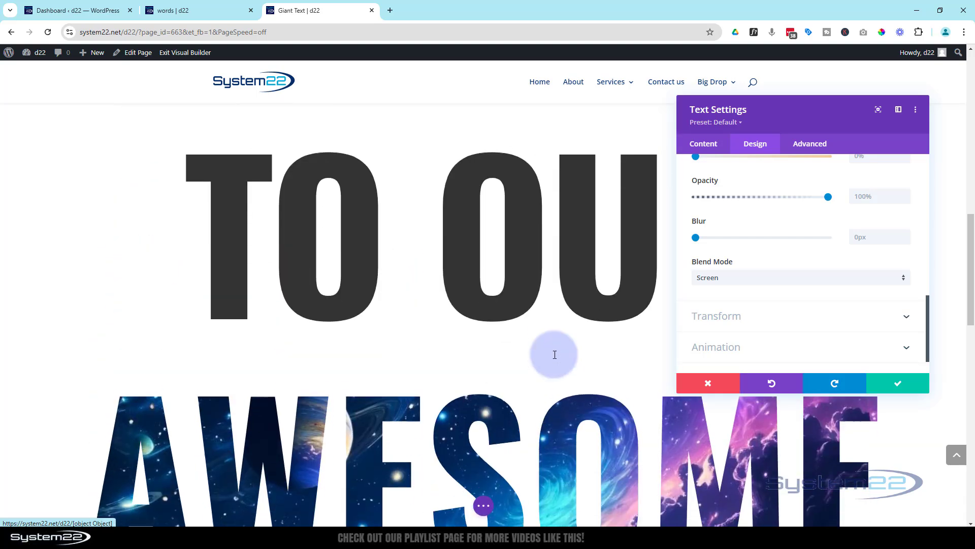
scroll(555, 354, "down", 6)
scroll(555, 354, "up", 2)
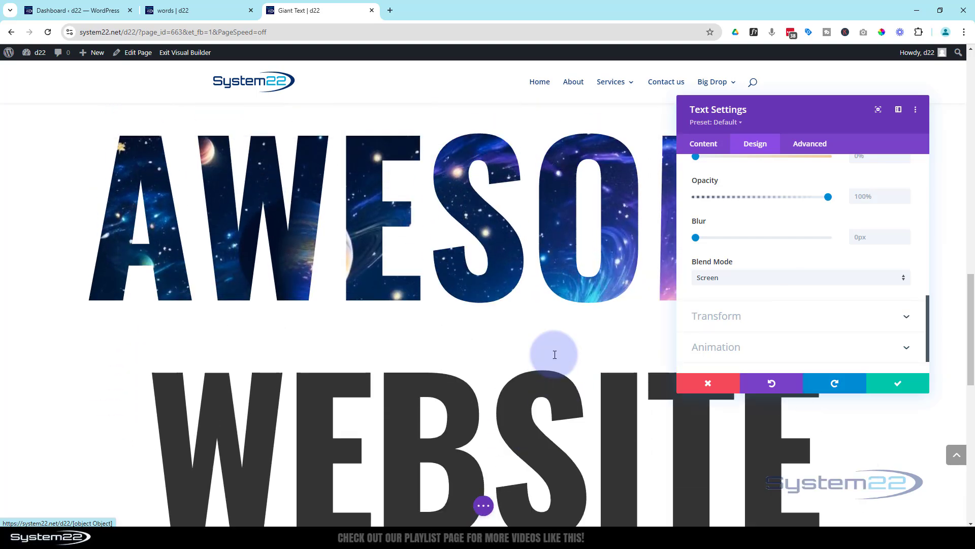
scroll(555, 354, "up", 5)
scroll(555, 354, "down", 3)
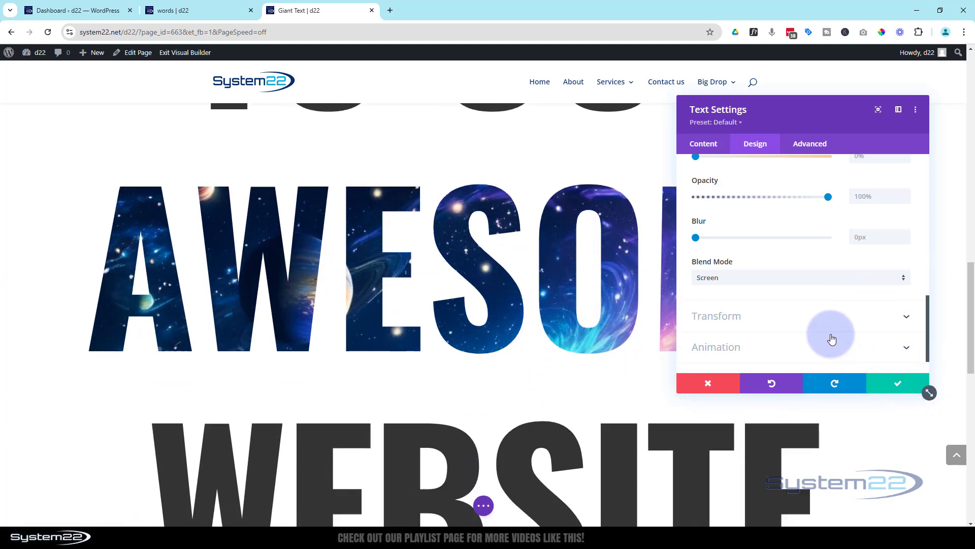
left_click(899, 384)
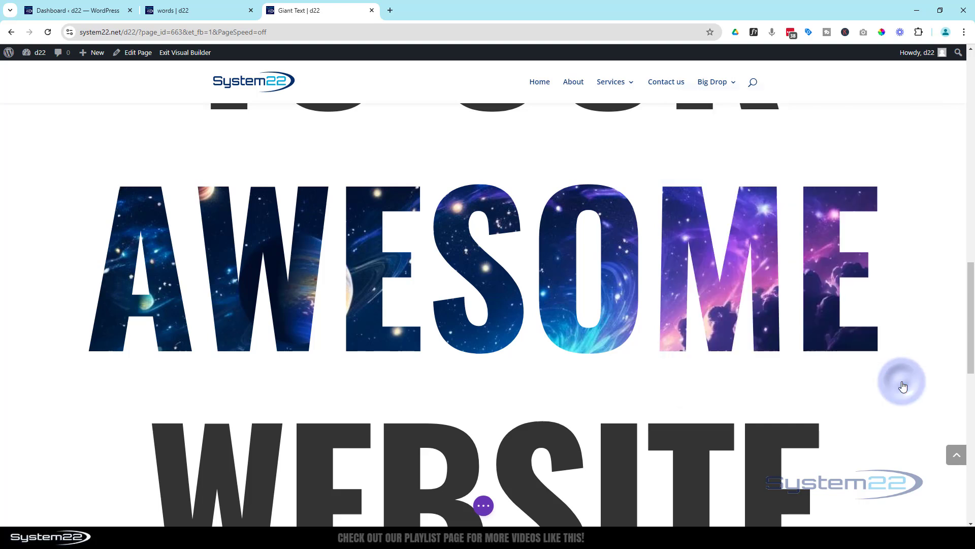
mouse_move(479, 257)
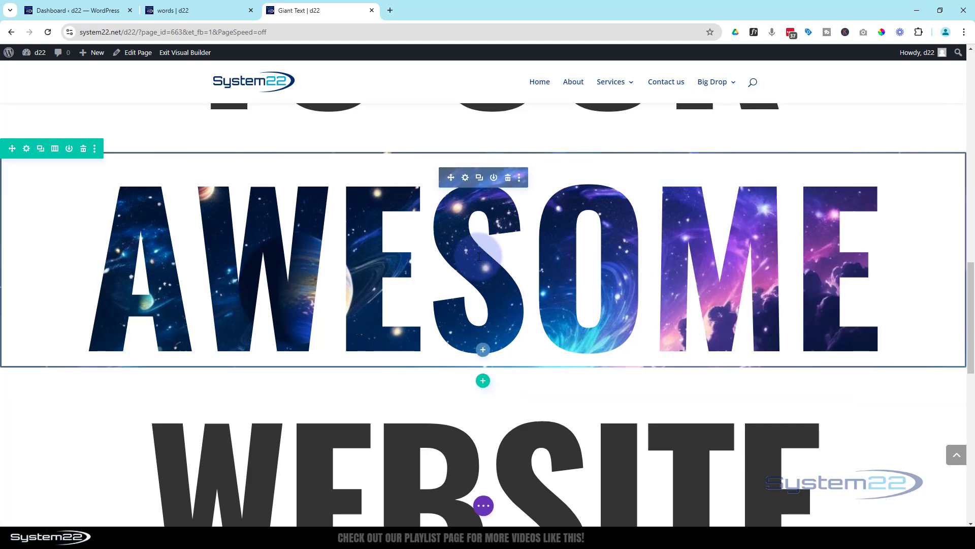
left_click(482, 349)
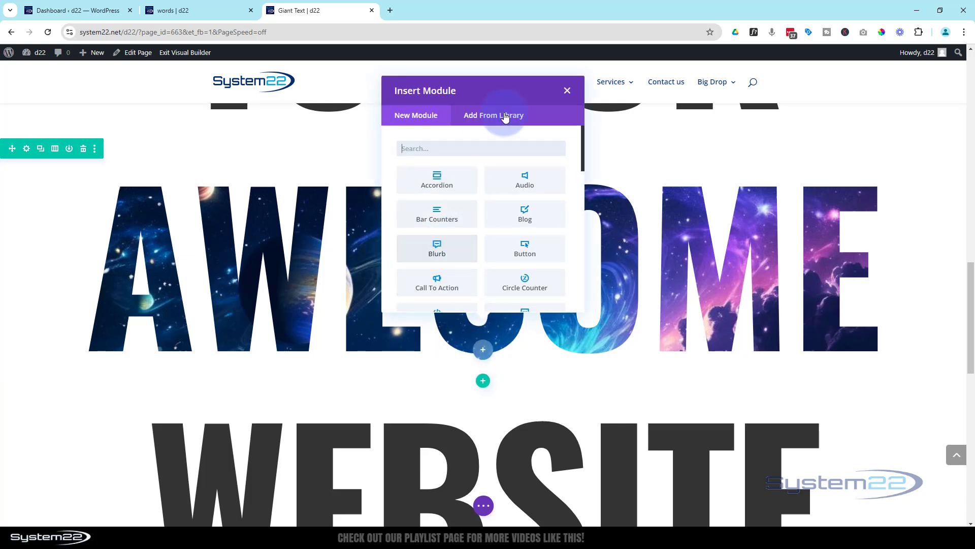
left_click(568, 91)
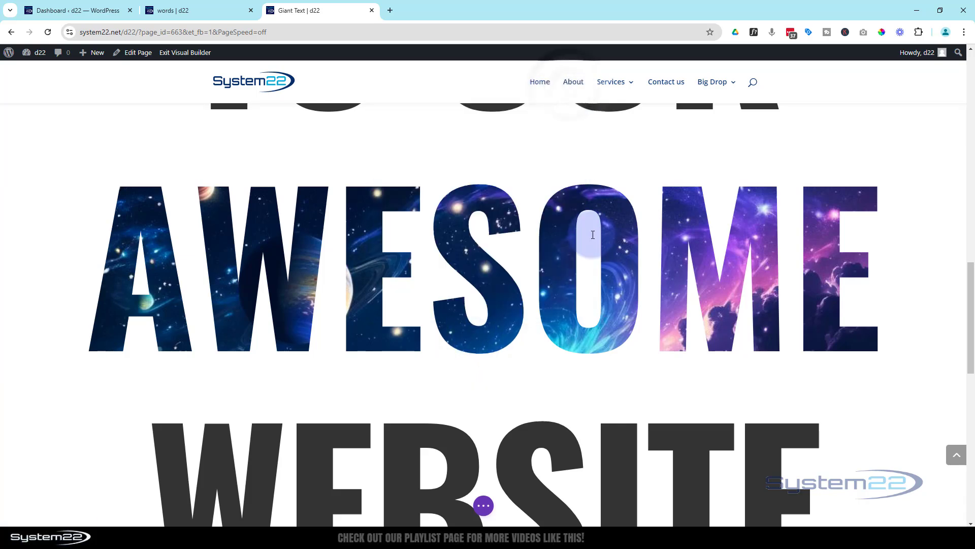
Step: Examine which design options the WEBSITE heading module offers and close its settings
scroll(593, 235, "down", 4)
mouse_move(462, 249)
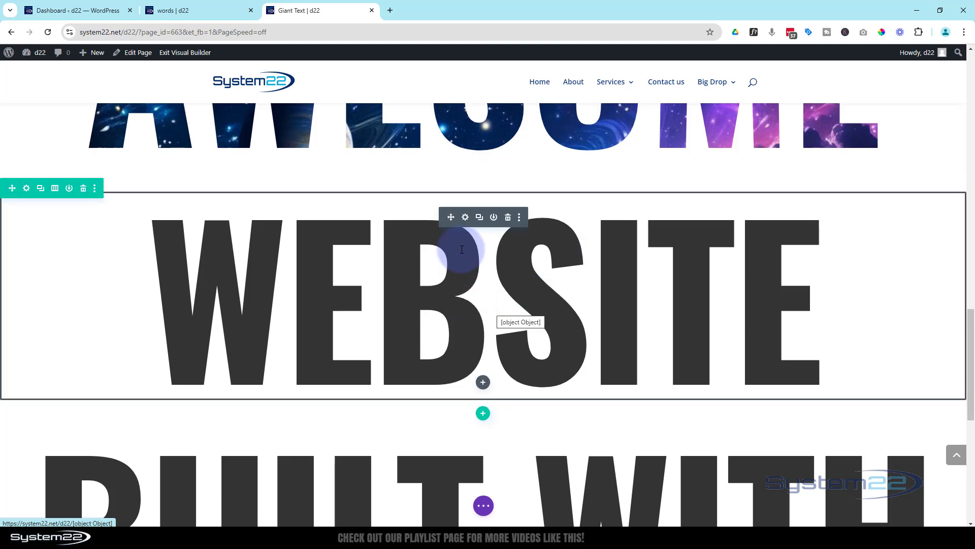
left_click(466, 217)
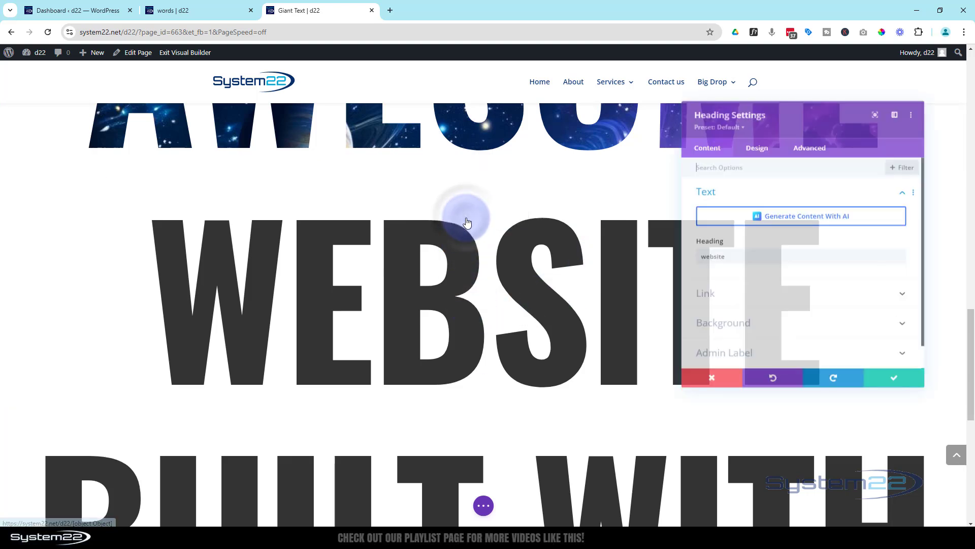
left_click(754, 147)
scroll(767, 282, "down", 2)
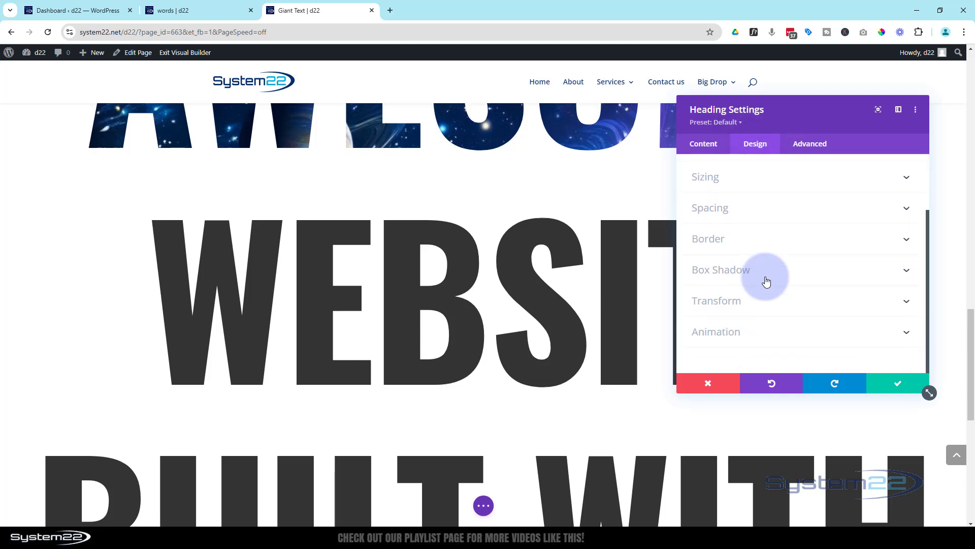
scroll(767, 282, "up", 2)
scroll(766, 280, "down", 2)
scroll(767, 279, "up", 2)
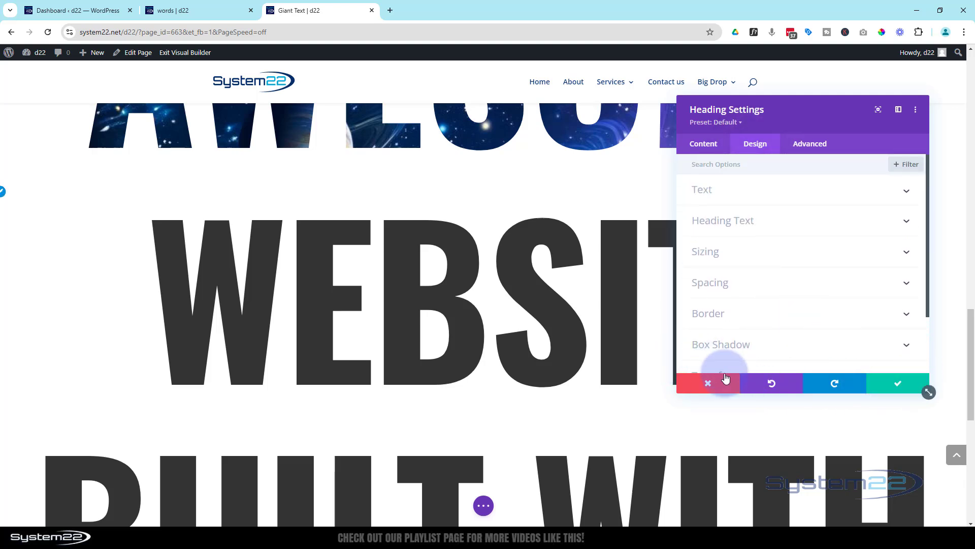
left_click(896, 389)
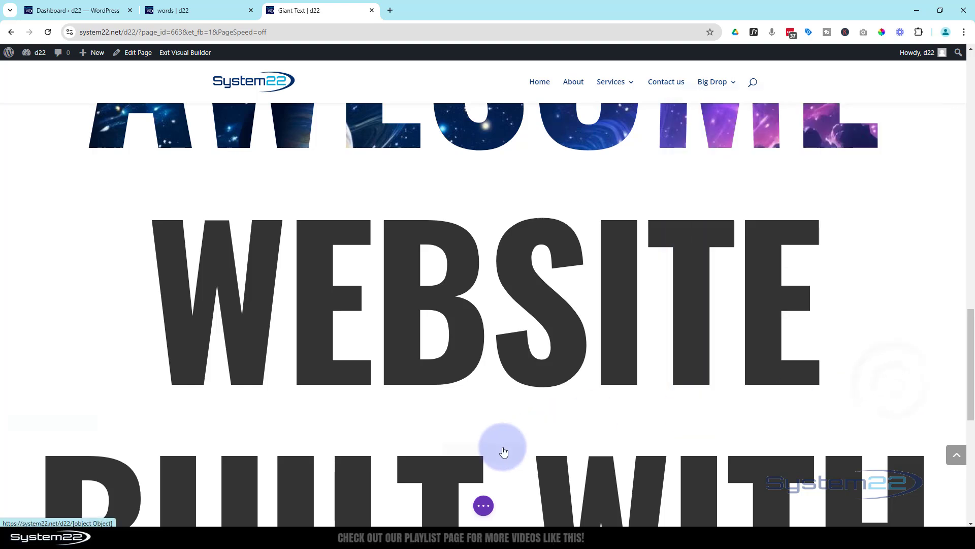
Step: Save the page as a draft and exit the Visual Builder
left_click(484, 506)
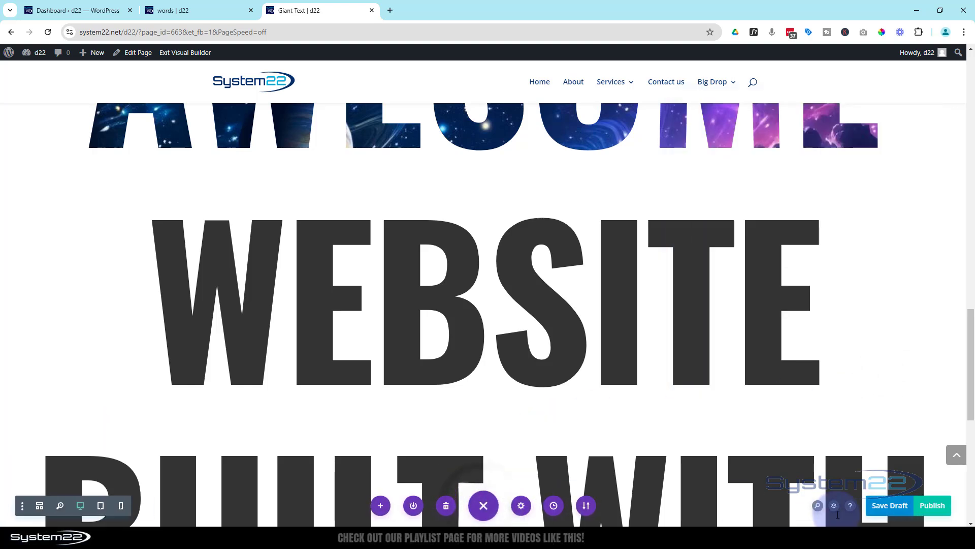
left_click(893, 505)
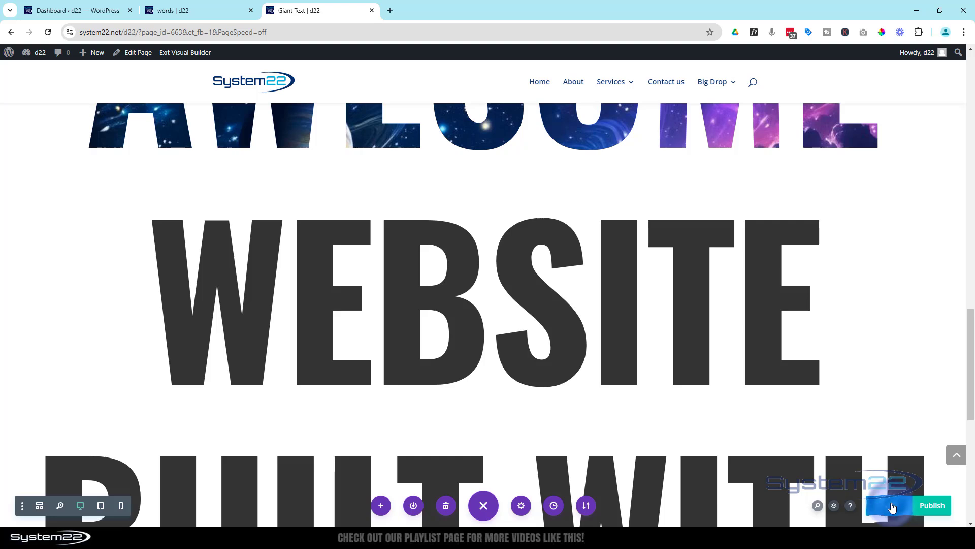
left_click(197, 52)
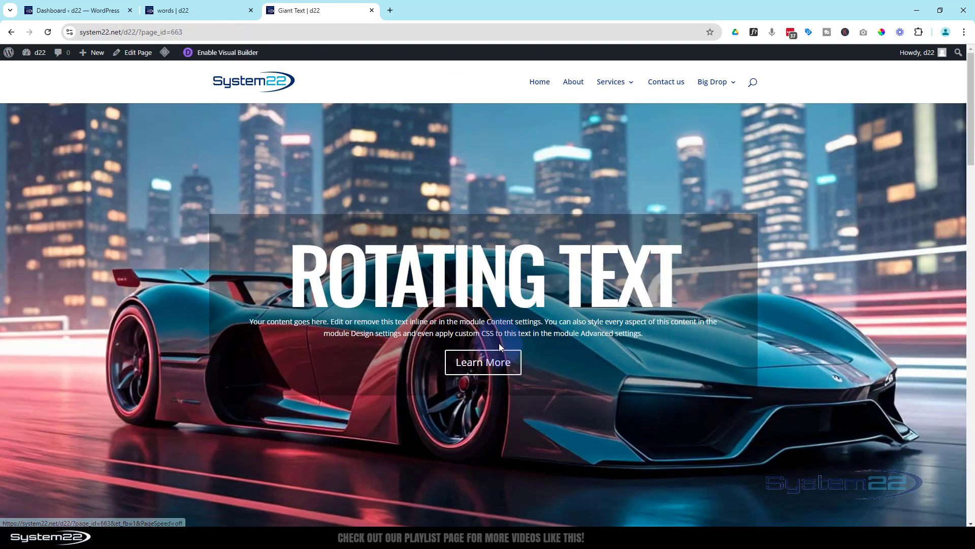
Step: Examine the giant scroll text and the AWESOME parallax effect along the whole live page and return to its top
scroll(488, 355, "down", 8)
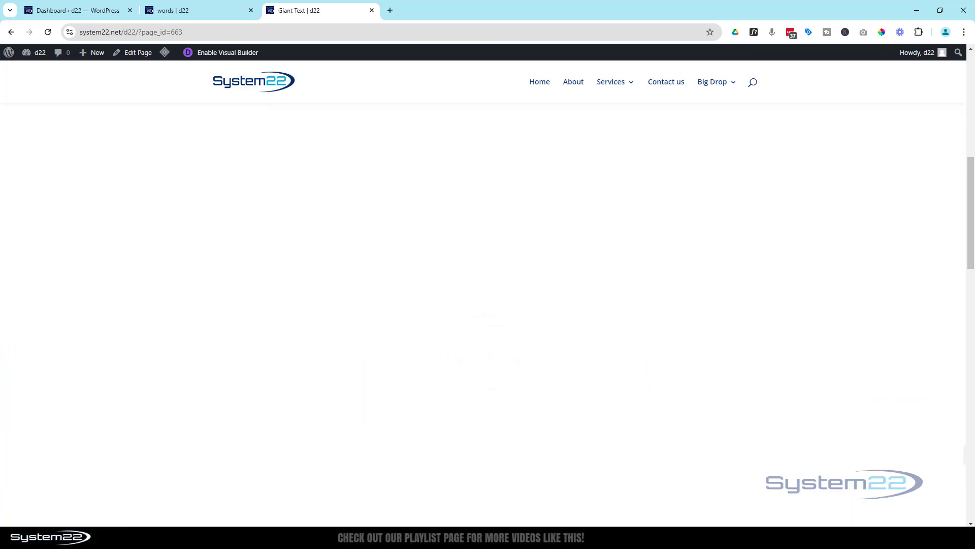
scroll(805, 174, "down", 2)
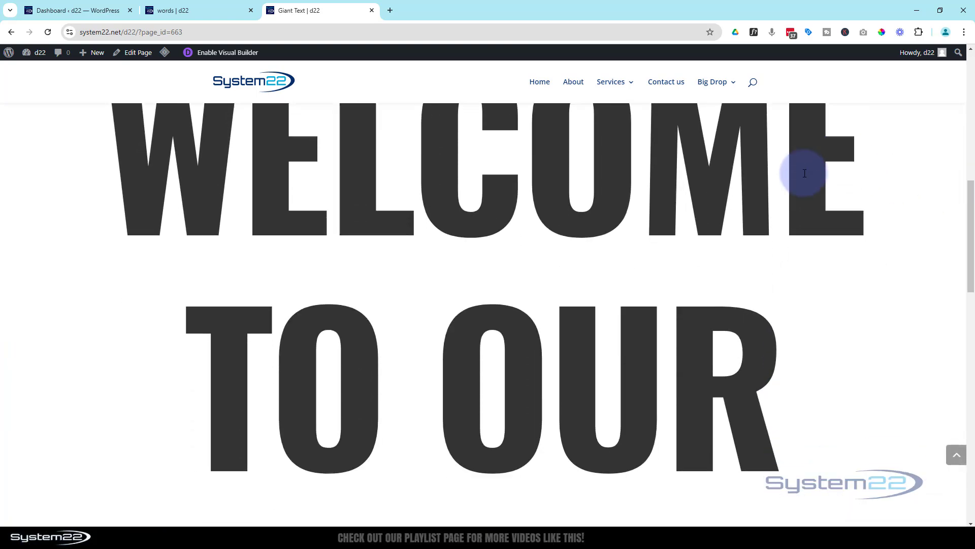
scroll(804, 173, "down", 5)
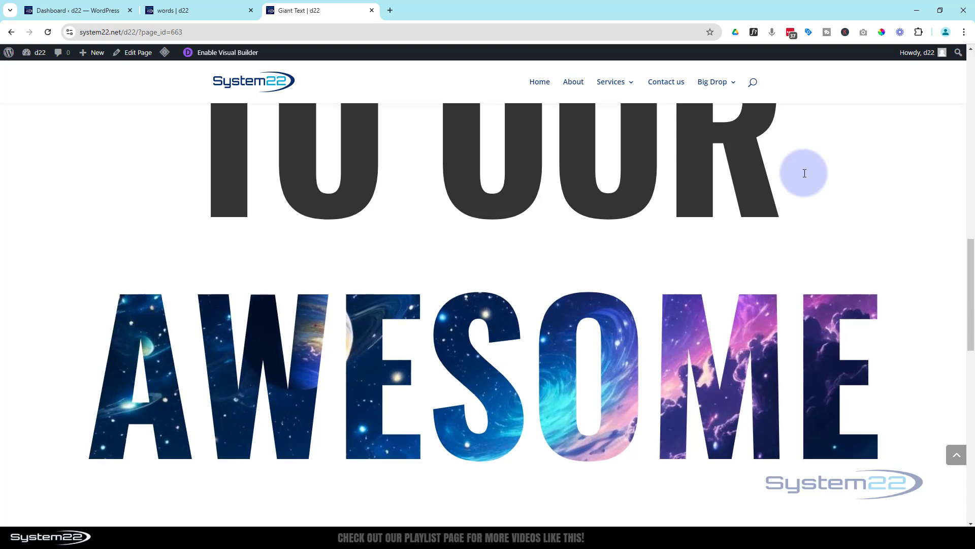
scroll(805, 173, "down", 3)
scroll(804, 174, "up", 3)
scroll(805, 173, "down", 2)
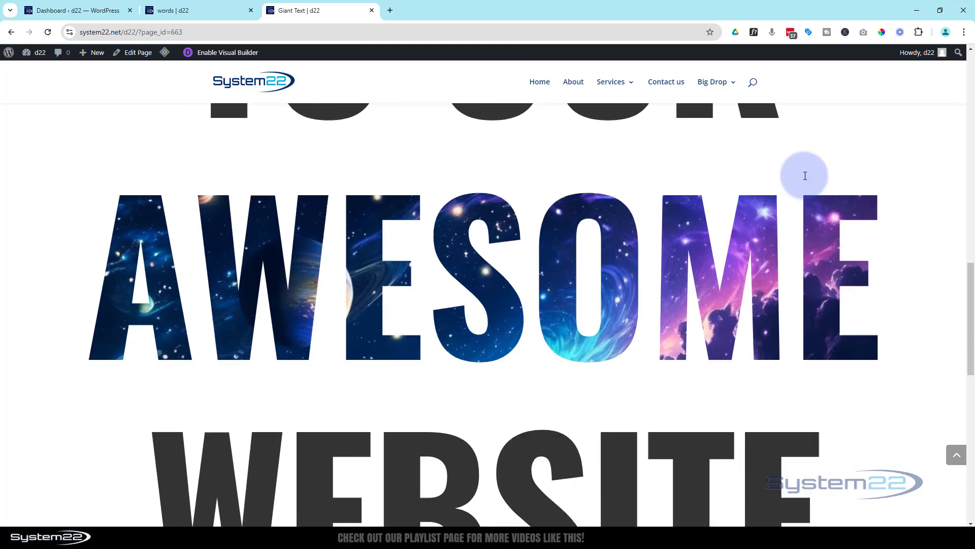
scroll(805, 176, "down", 5)
scroll(804, 176, "down", 2)
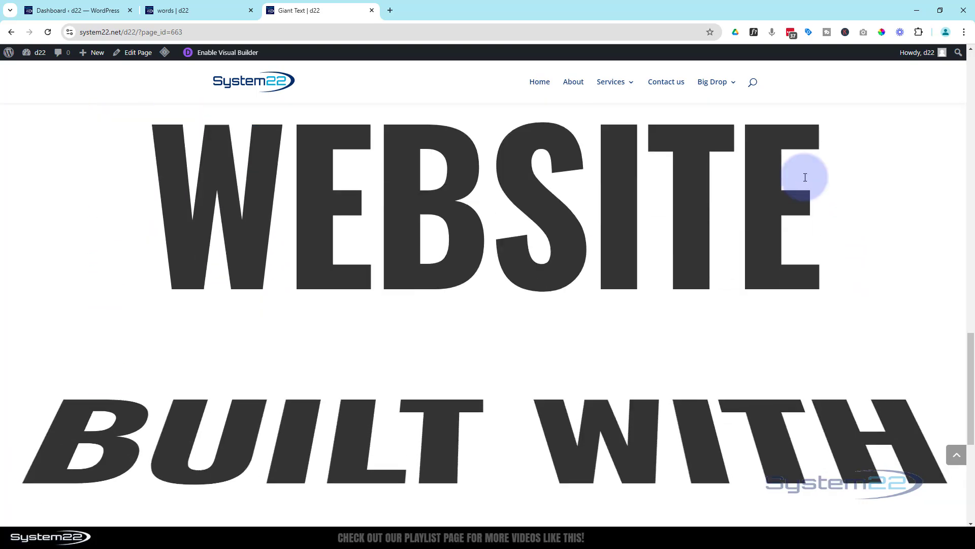
scroll(806, 178, "down", 6)
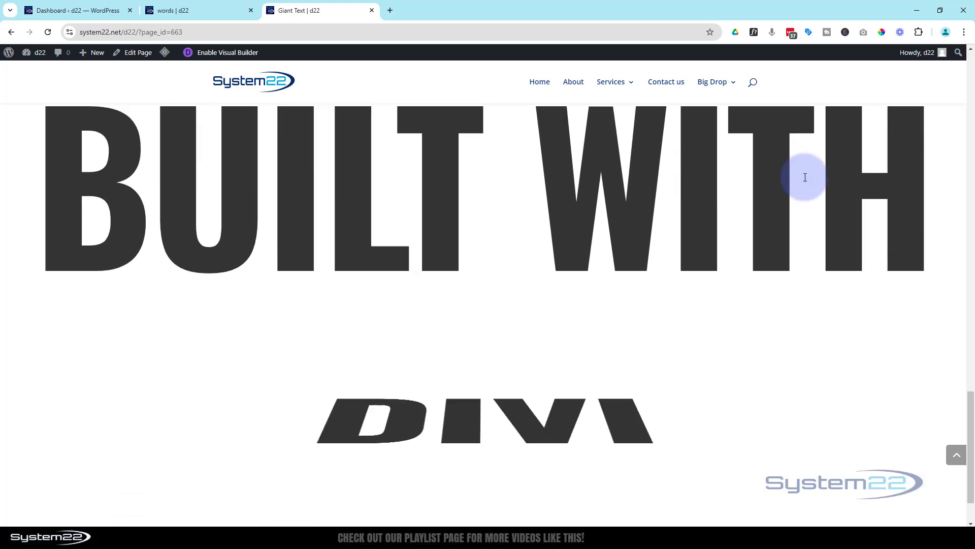
scroll(805, 177, "up", 3)
scroll(805, 177, "up", 10)
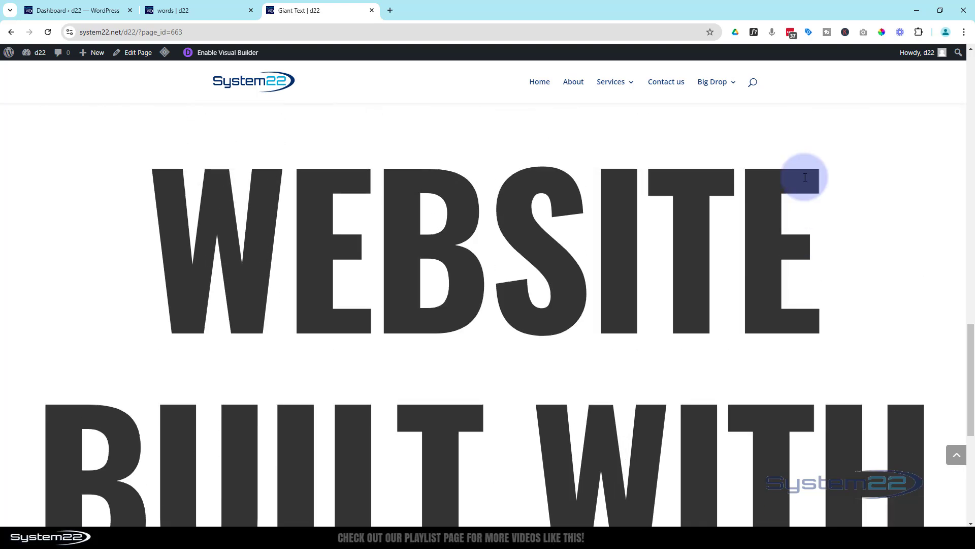
scroll(805, 178, "down", 5)
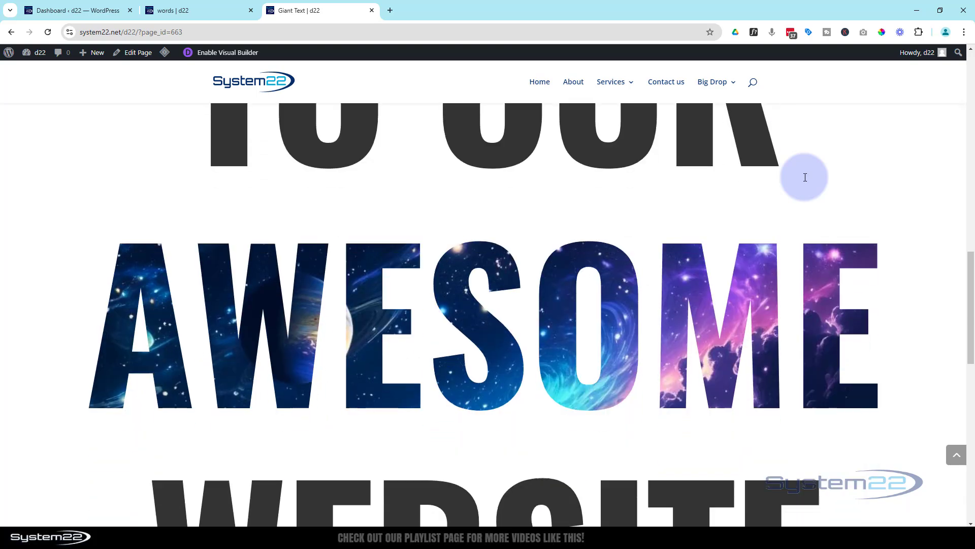
scroll(805, 176, "up", 2)
left_click_drag(971, 298, 946, 61)
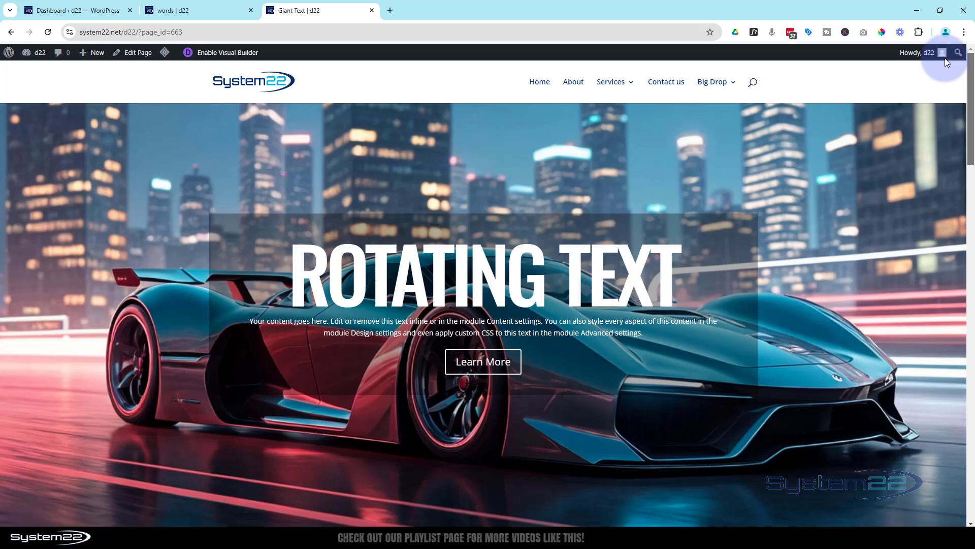
Step: Reload the live page and examine how the galaxy image shifts inside the AWESOME letters between the TO OUR and WEBSITE rows
left_click(47, 32)
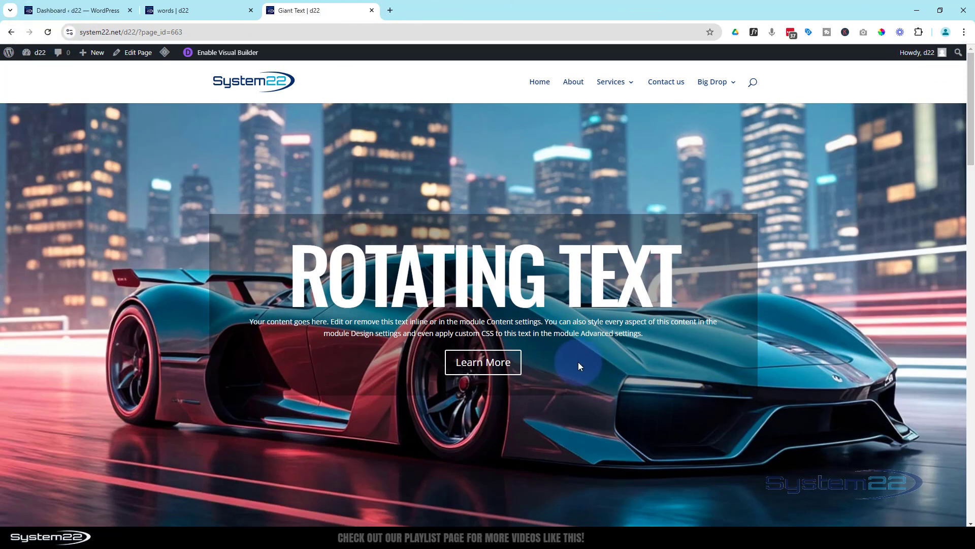
left_click(512, 360)
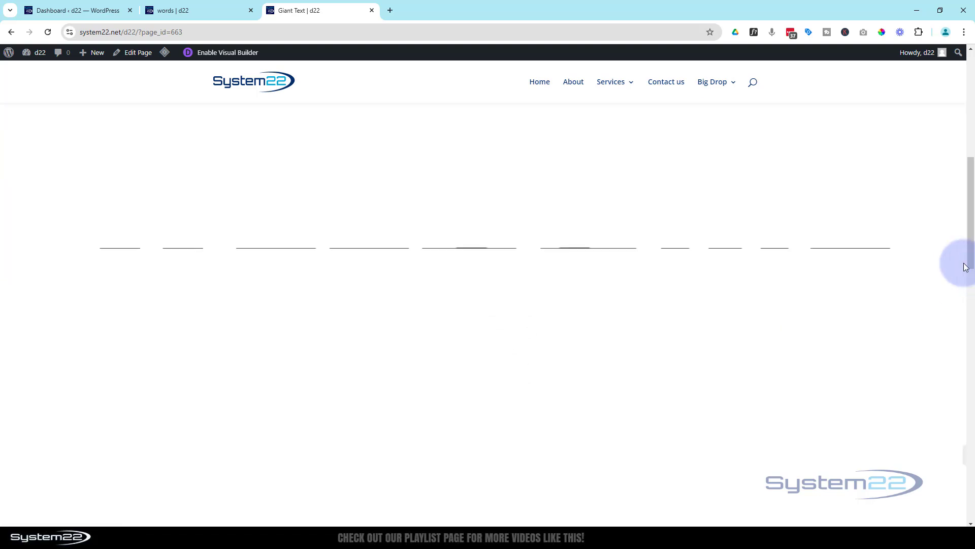
scroll(923, 248, "down", 6)
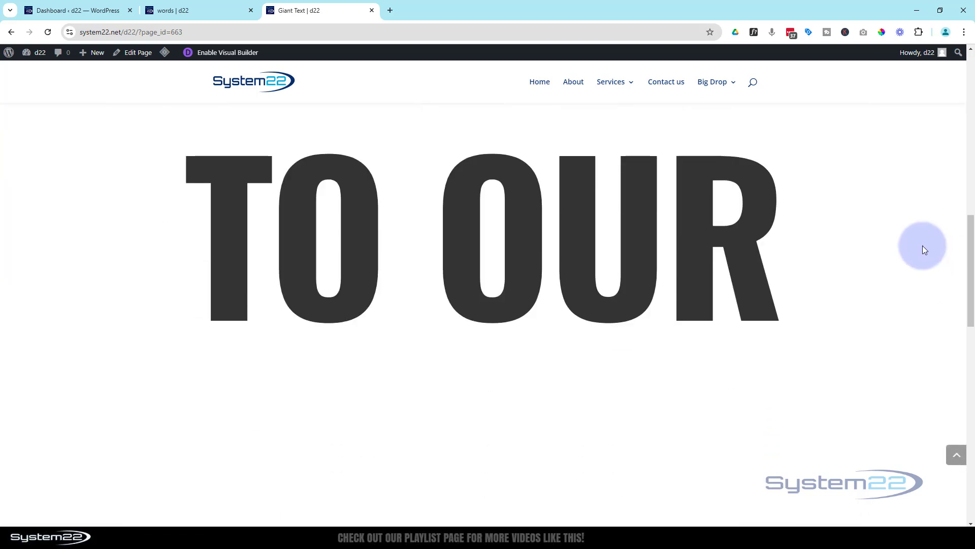
scroll(923, 249, "down", 3)
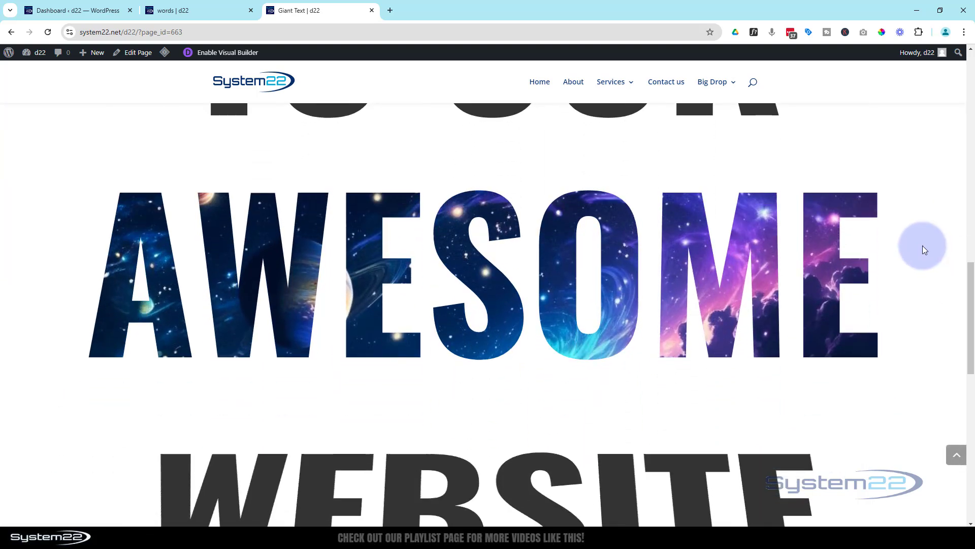
scroll(922, 249, "up", 4)
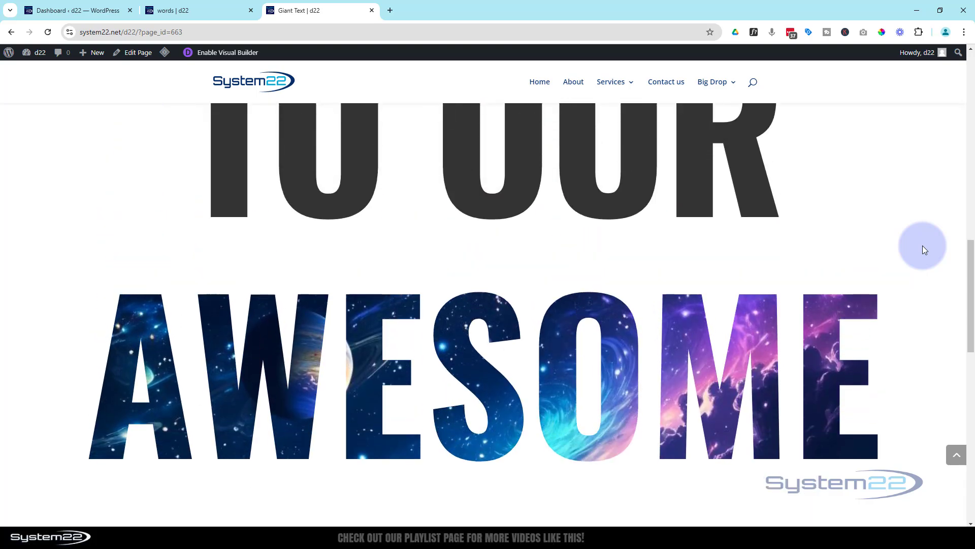
scroll(923, 249, "down", 1)
scroll(923, 249, "down", 3)
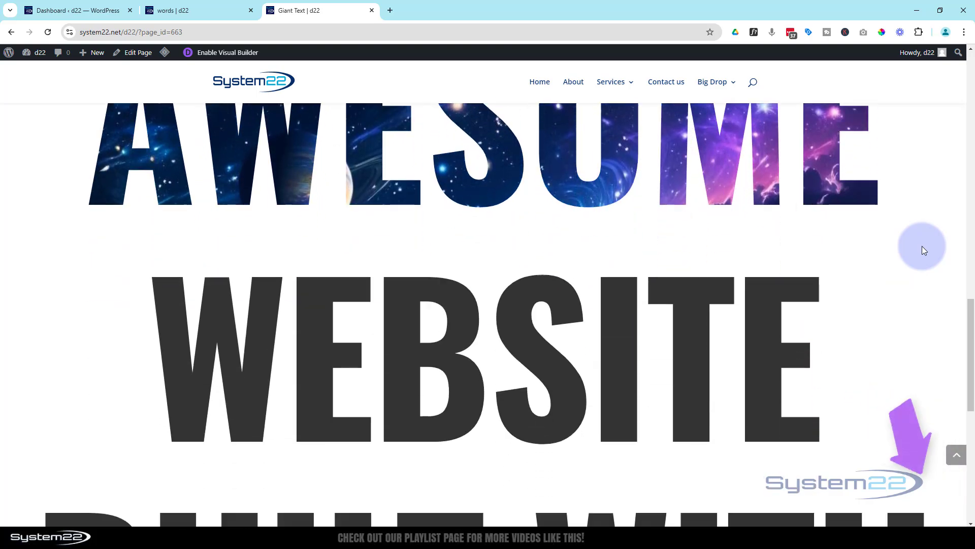
scroll(923, 249, "up", 2)
scroll(923, 247, "up", 5)
scroll(923, 248, "down", 2)
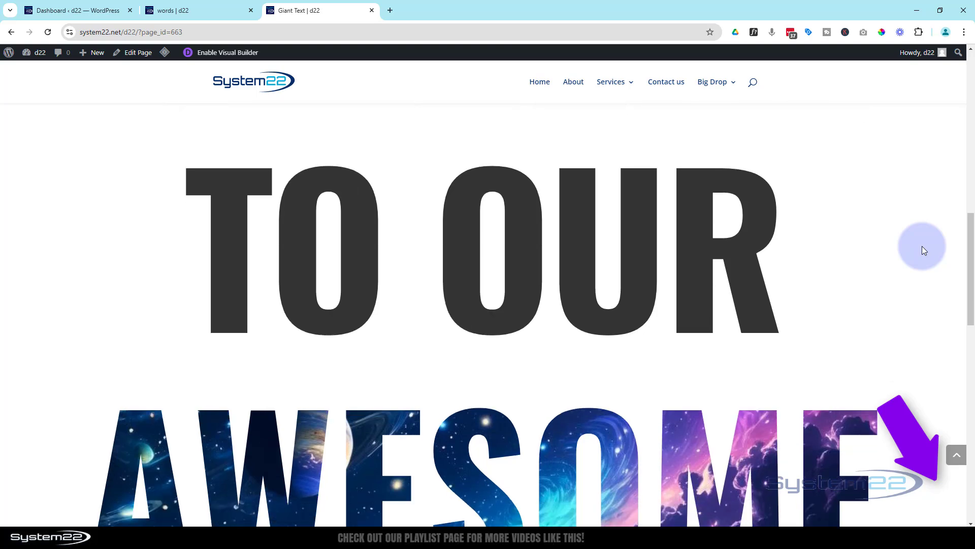
scroll(923, 248, "down", 4)
scroll(923, 249, "down", 1)
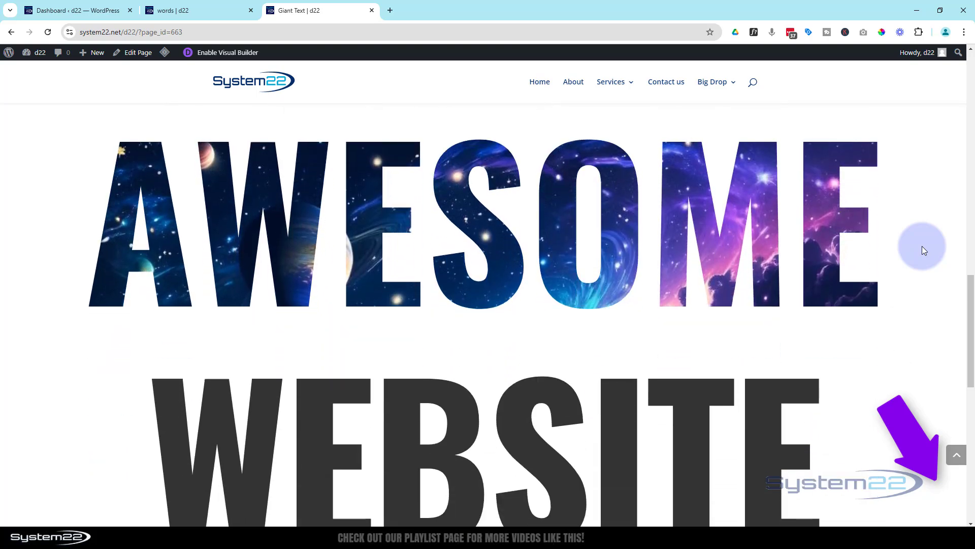
scroll(923, 249, "up", 4)
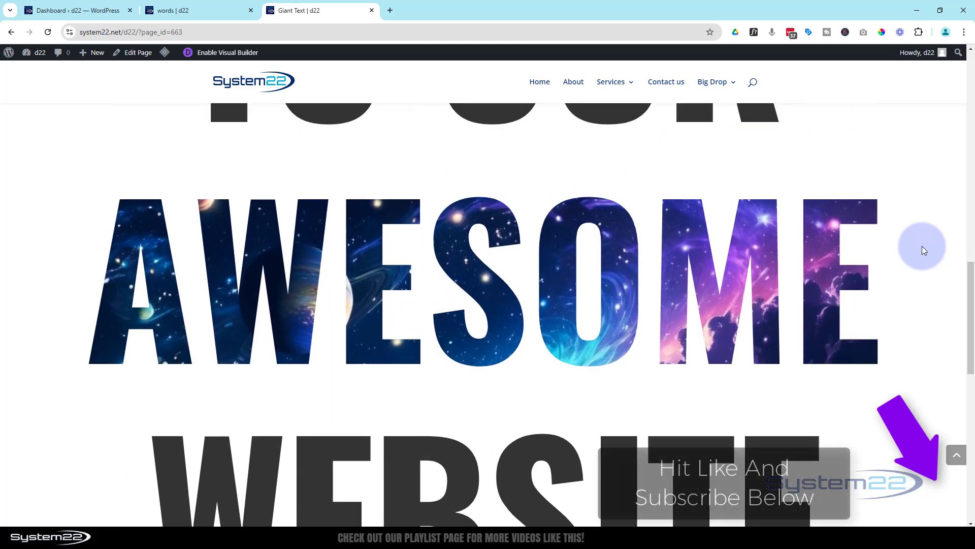
scroll(923, 249, "down", 5)
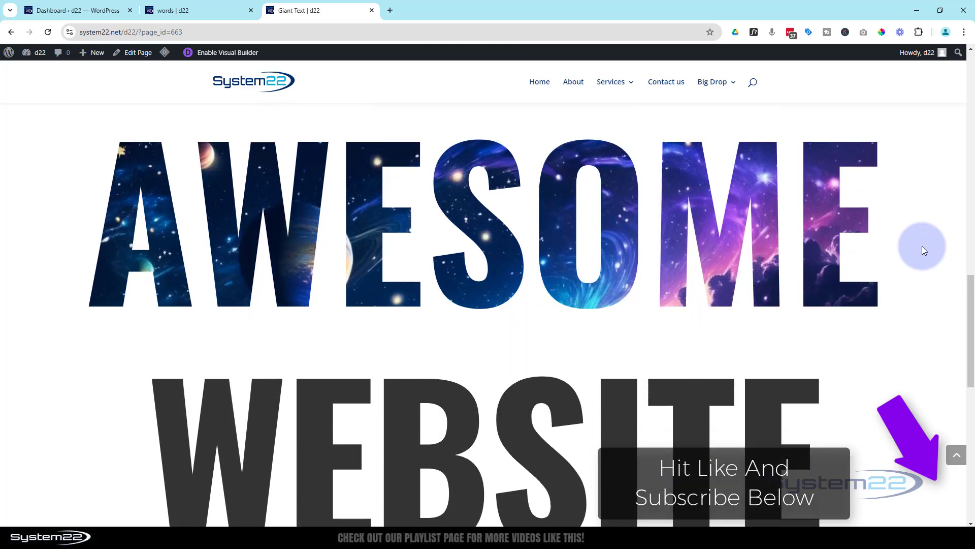
scroll(922, 249, "up", 3)
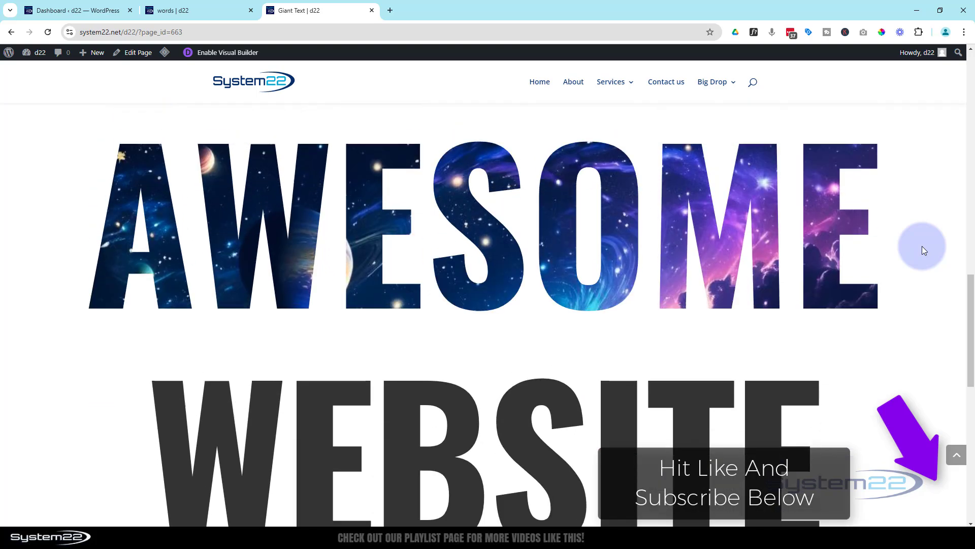